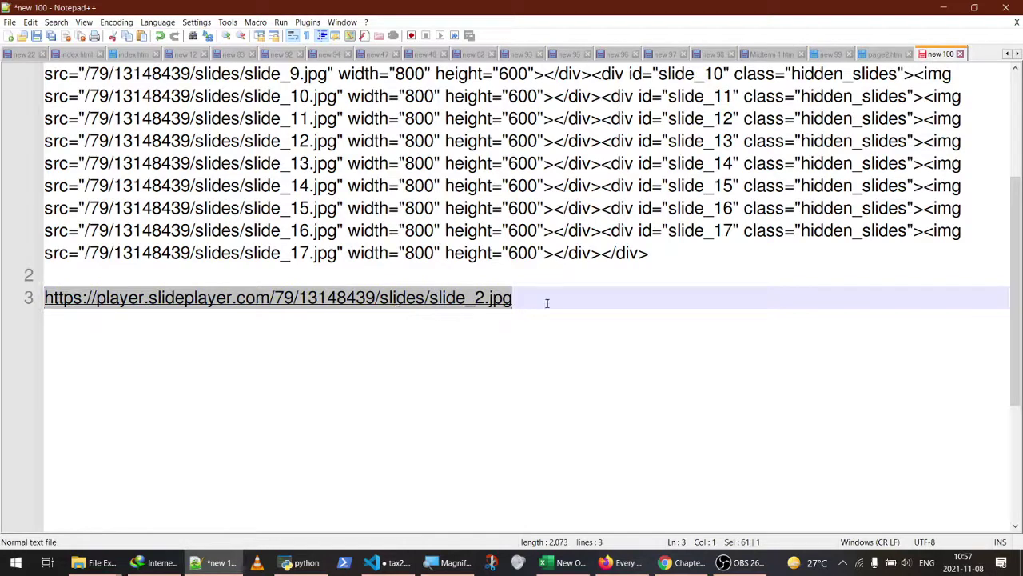
Try 17 and 9 as the slide number in the image URL on line 3.
left_click(547, 302)
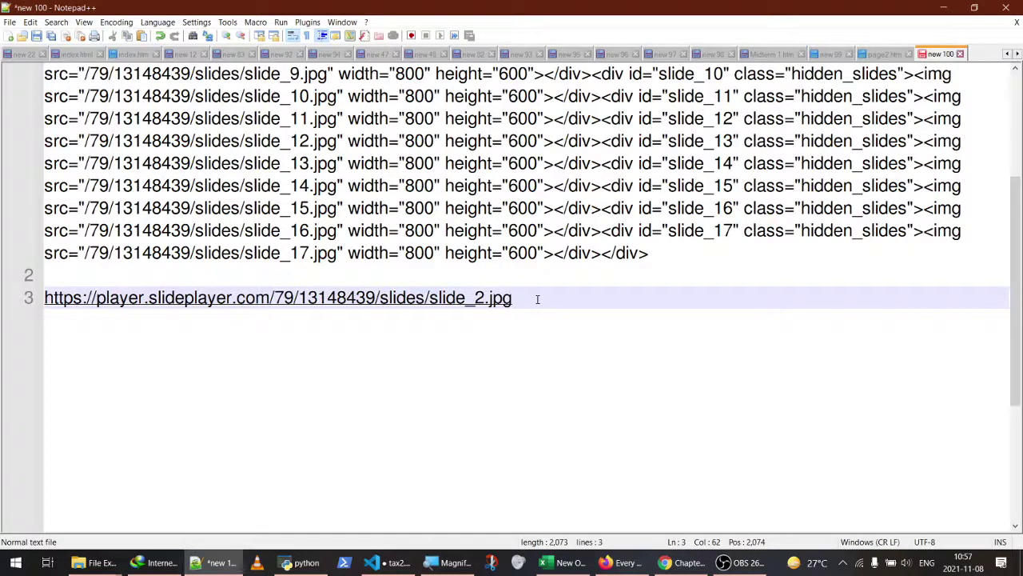
left_click_drag(475, 298, 485, 302)
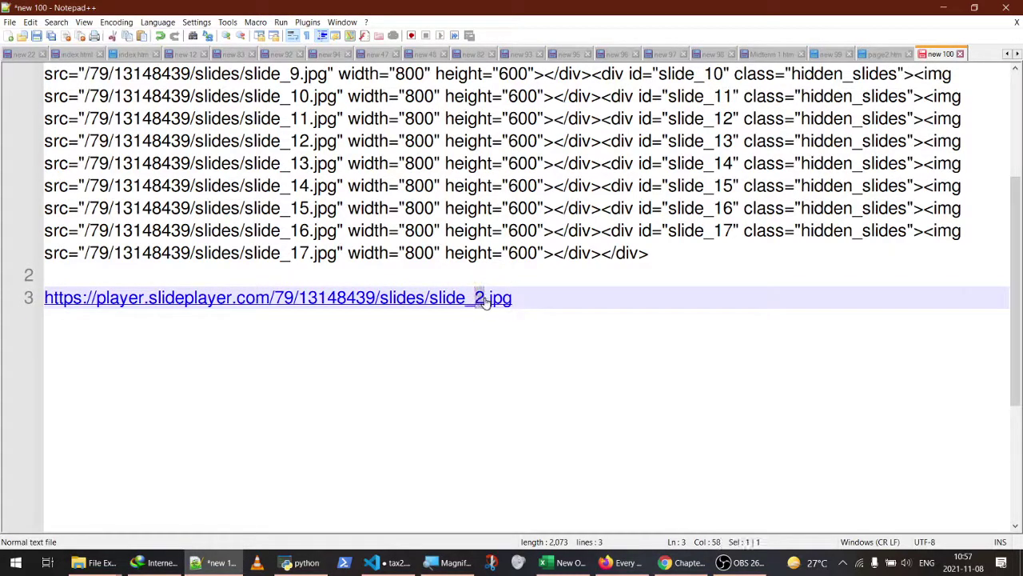
type("17")
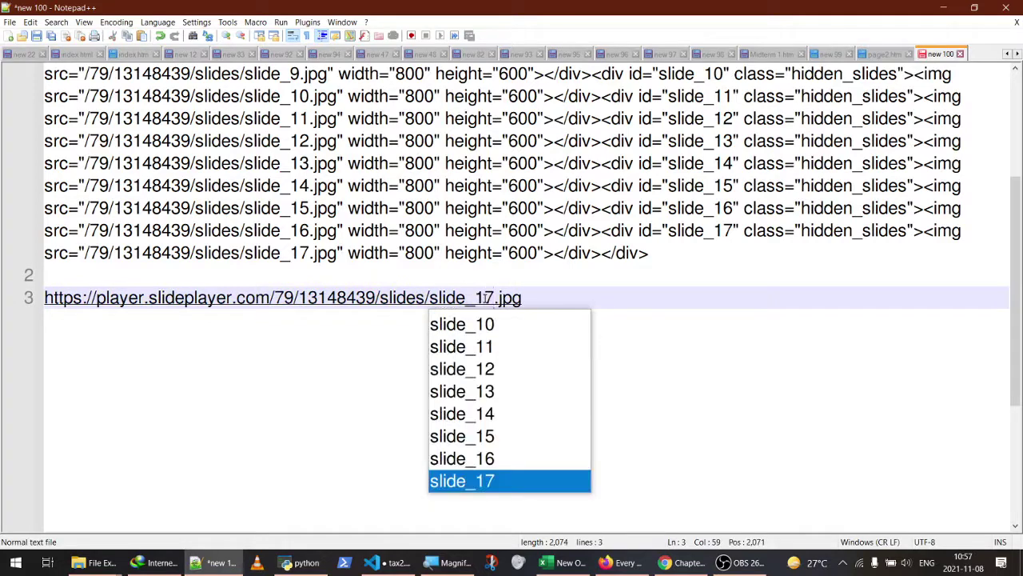
key("BackSpace")
key("BackSpace")
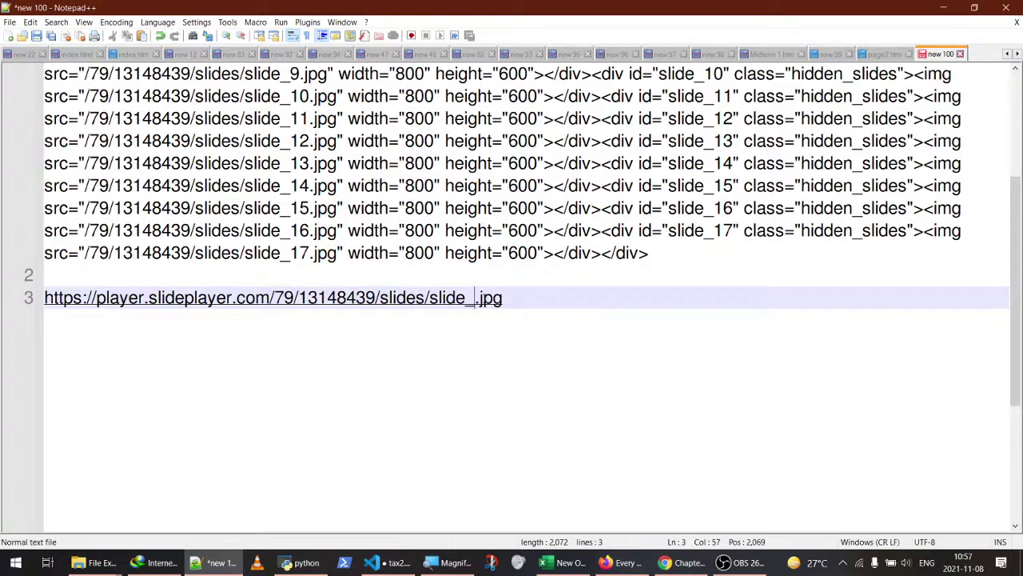
type("9")
scroll(485, 297, "up", 2)
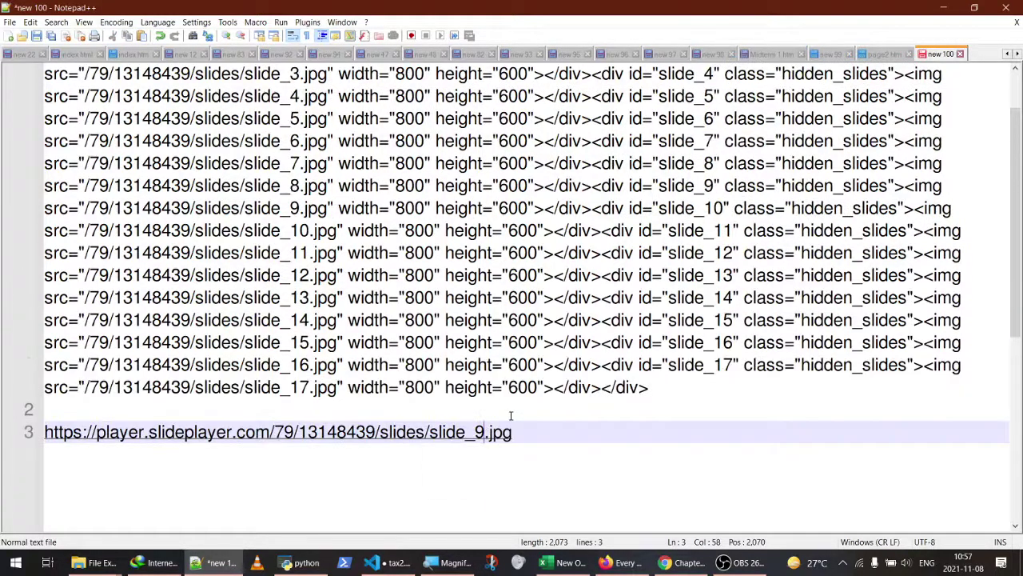
left_click_drag(555, 430, 28, 431)
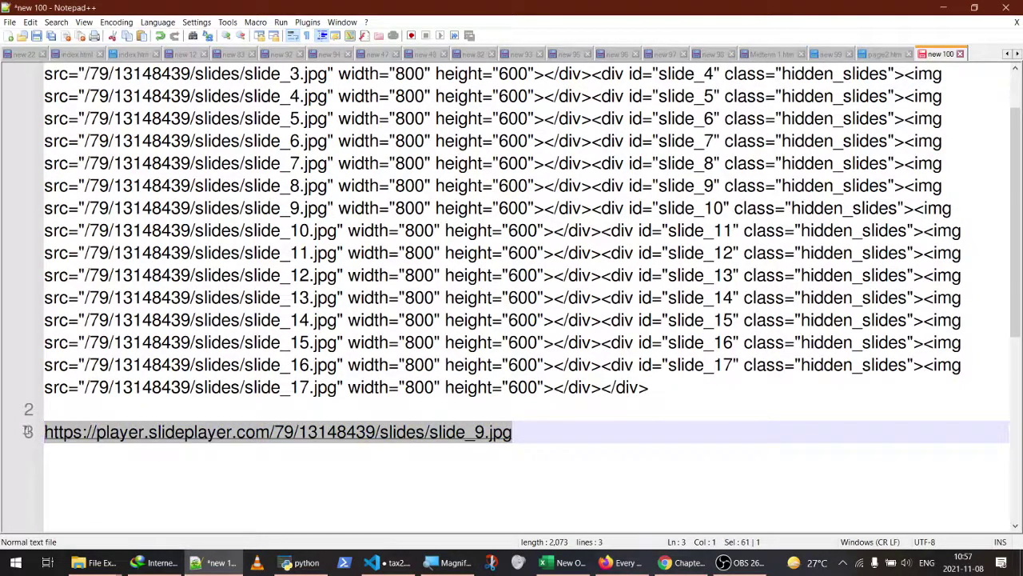
left_click(475, 432)
key("shift+Right")
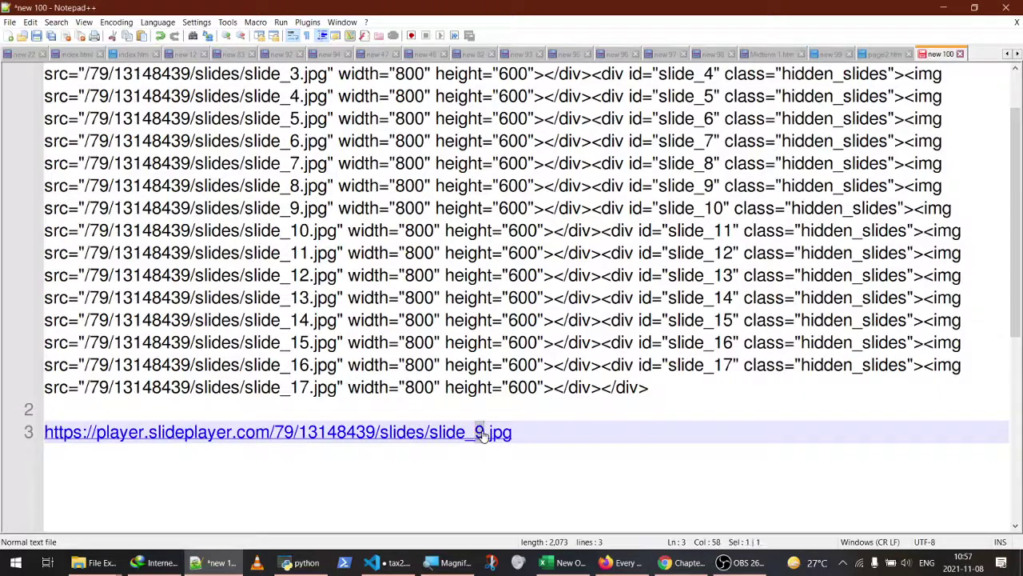
Duplicate the slide image URL from line 3 onto lines 4 and 5.
left_click_drag(526, 439, 40, 432)
key("ctrl+c")
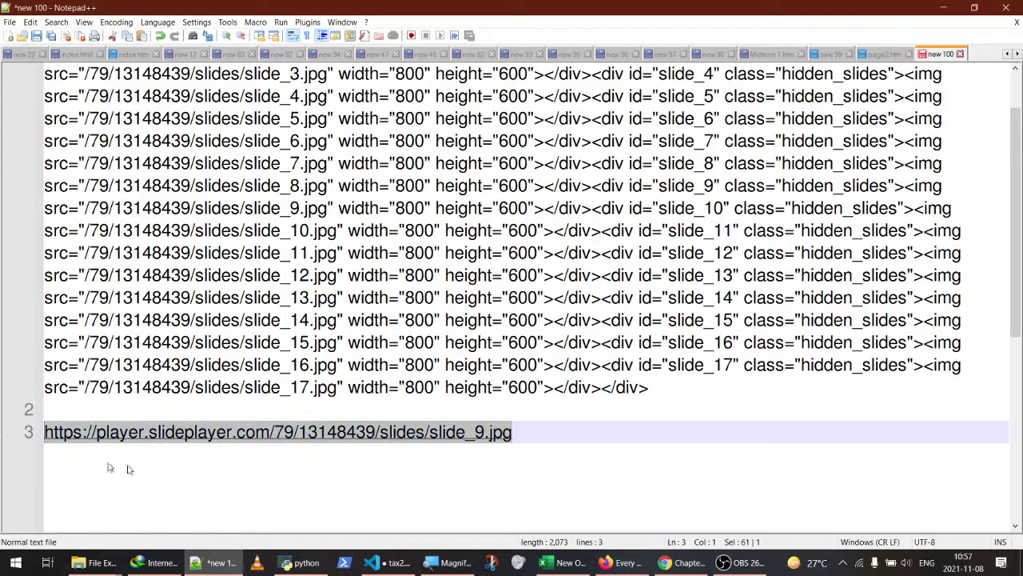
left_click(530, 435)
key("Return")
key("ctrl+v")
key("Return")
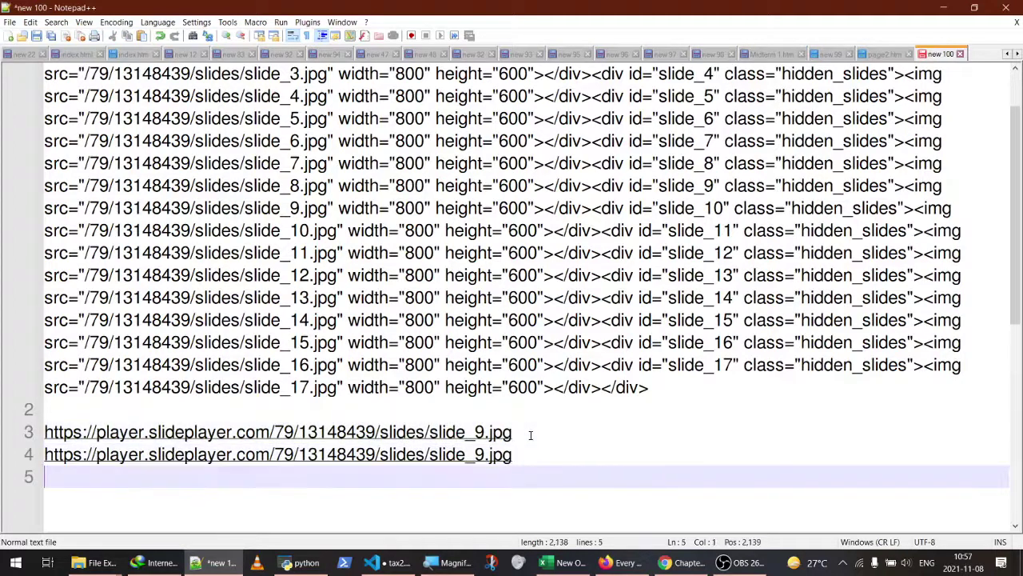
key("ctrl+v")
key("Return")
type("v")
key("Return")
key("BackSpace")
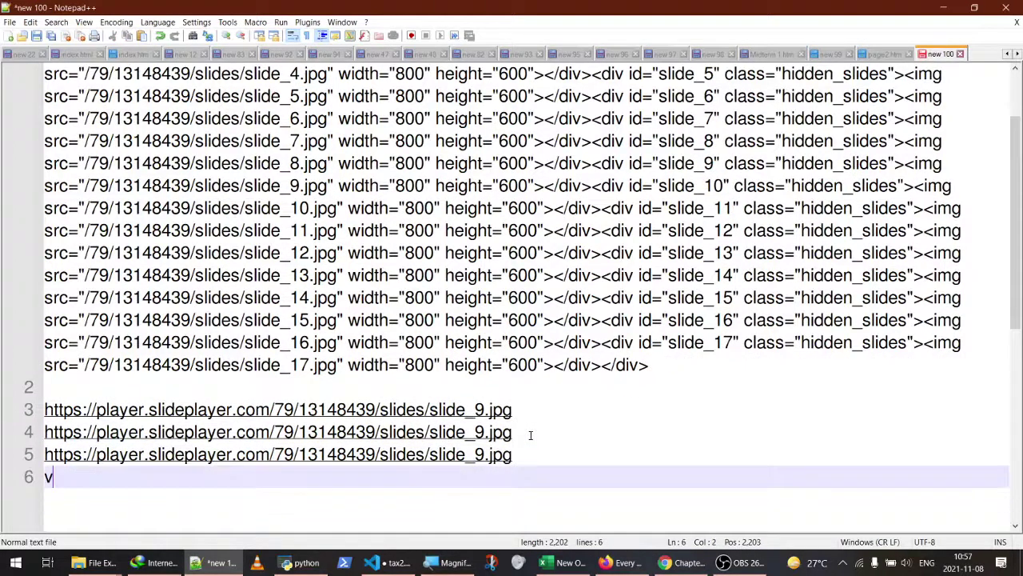
Renumber the three image URLs in order as slide_1.jpg, slide_2.jpg and slide_3.jpg.
left_click(479, 409)
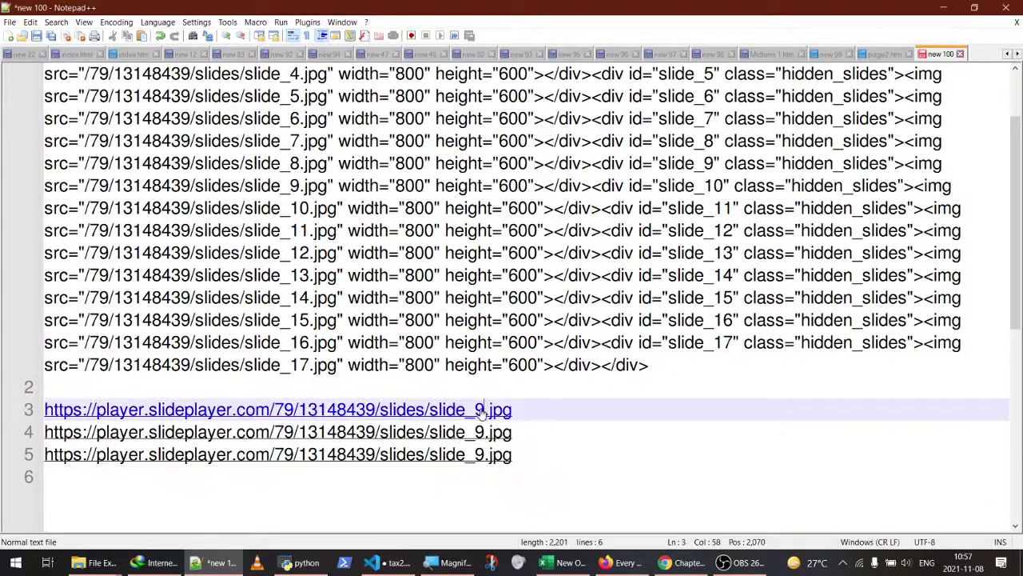
key("shift+Right")
type("1")
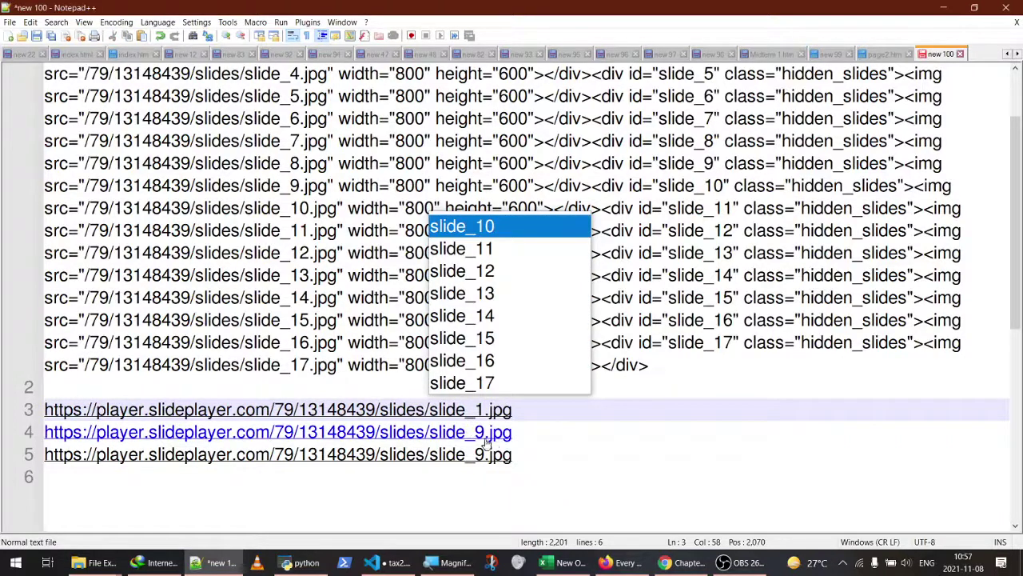
left_click_drag(485, 433, 477, 456)
type("2")
type("3")
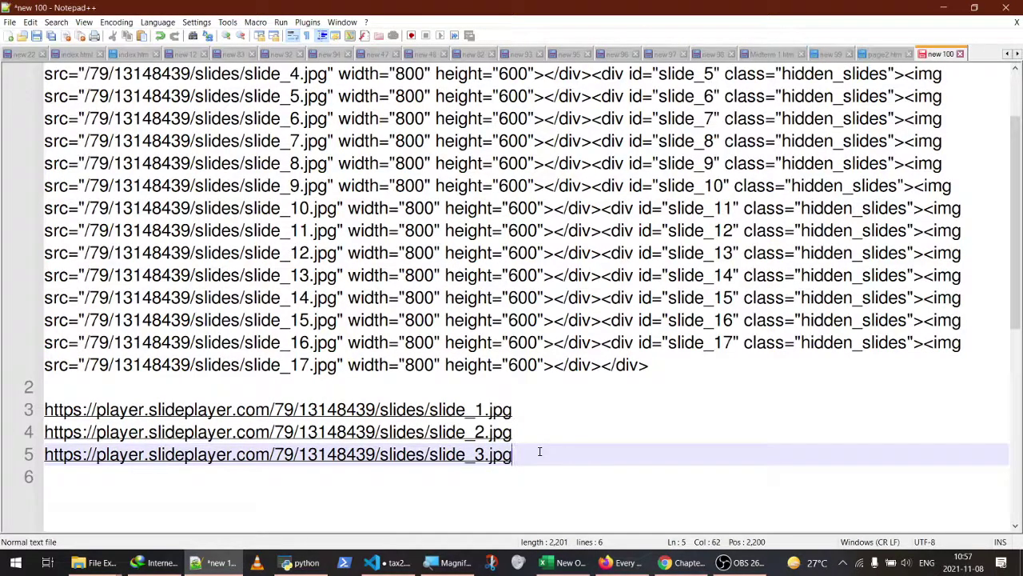
Copy the slide_1.jpg URL and start a new batch download with it in Internet Download Manager.
left_click_drag(337, 364, 83, 365)
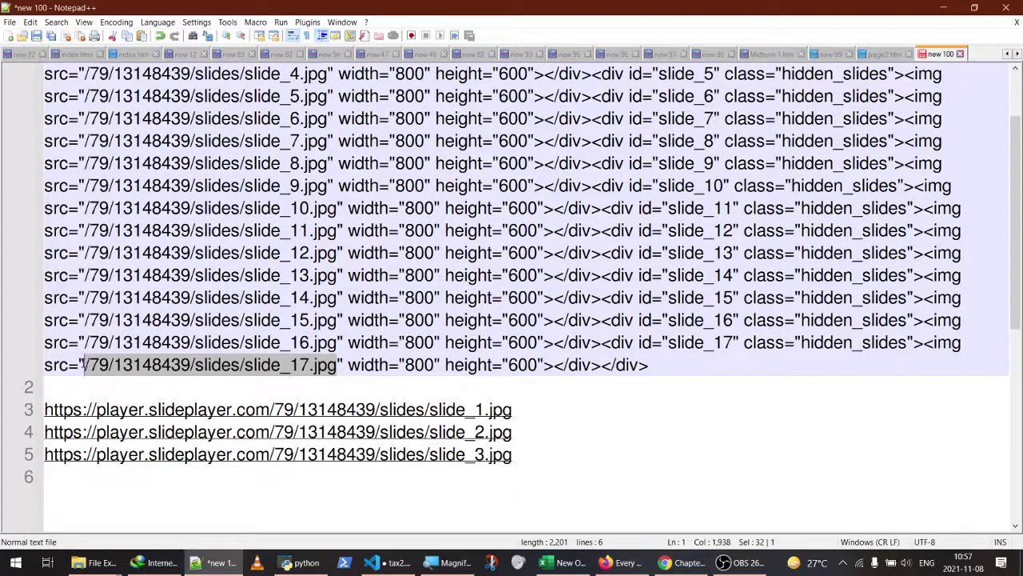
left_click_drag(513, 409, 42, 404)
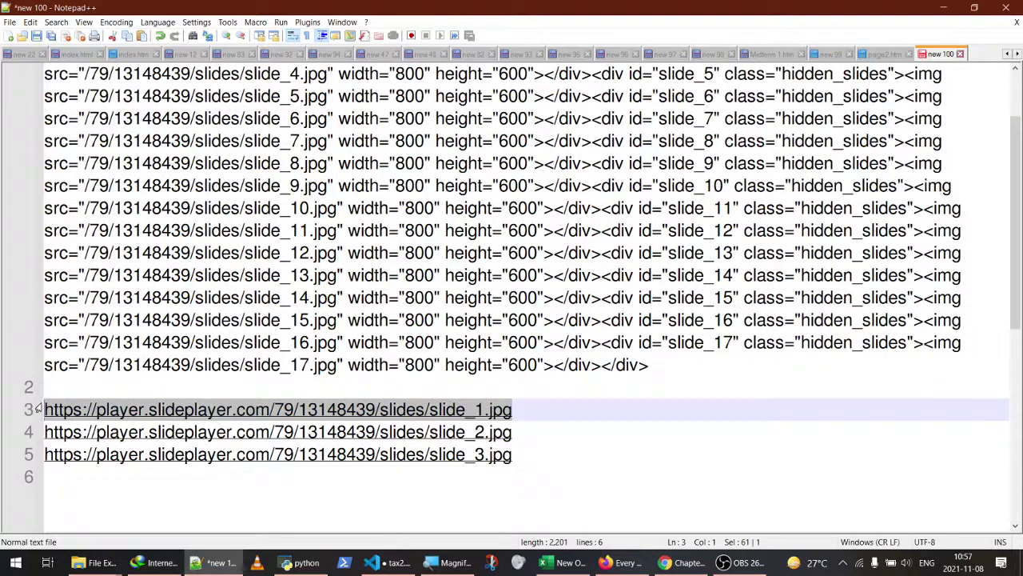
left_click(152, 562)
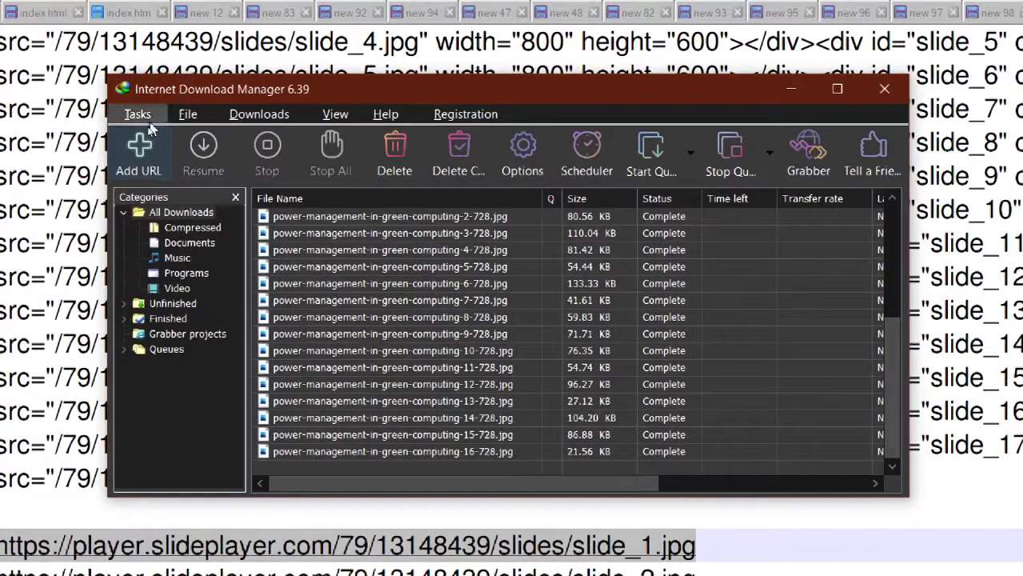
left_click(142, 116)
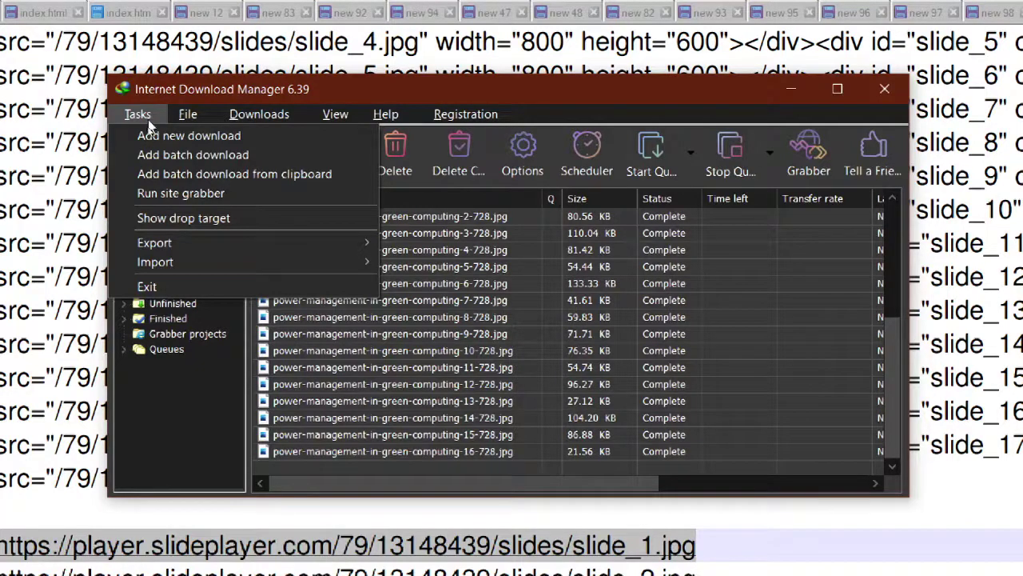
left_click(174, 154)
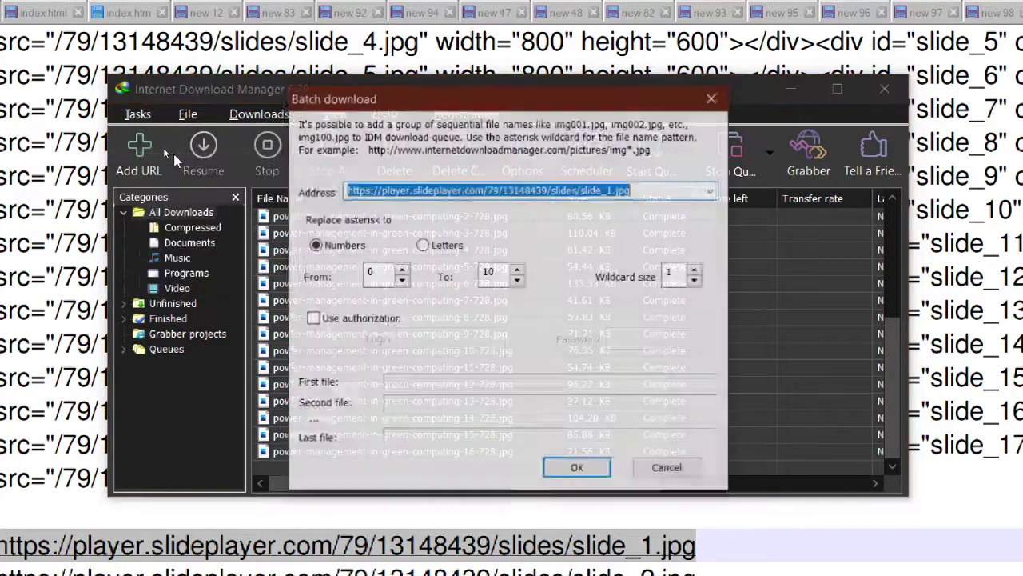
Remove the slide number before .jpg in the batch download address.
left_click(459, 189)
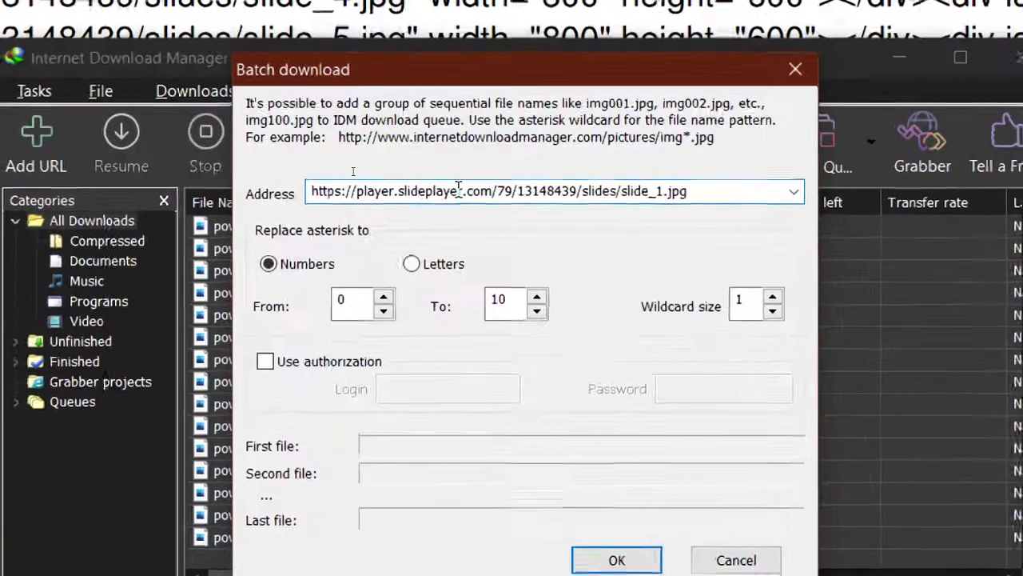
key("End")
key("Left")
key("Left")
key("Left")
key("Left")
key("Left")
key("Left")
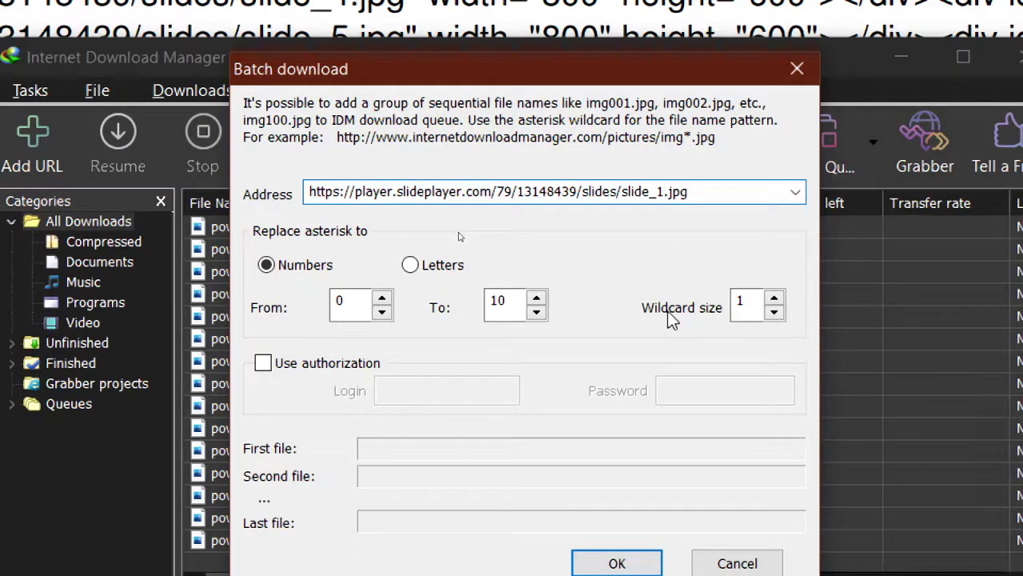
key("BackSpace")
Try 2, 3, 1 and 17 as the slide number in the batch download address.
type("2")
key("BackSpace")
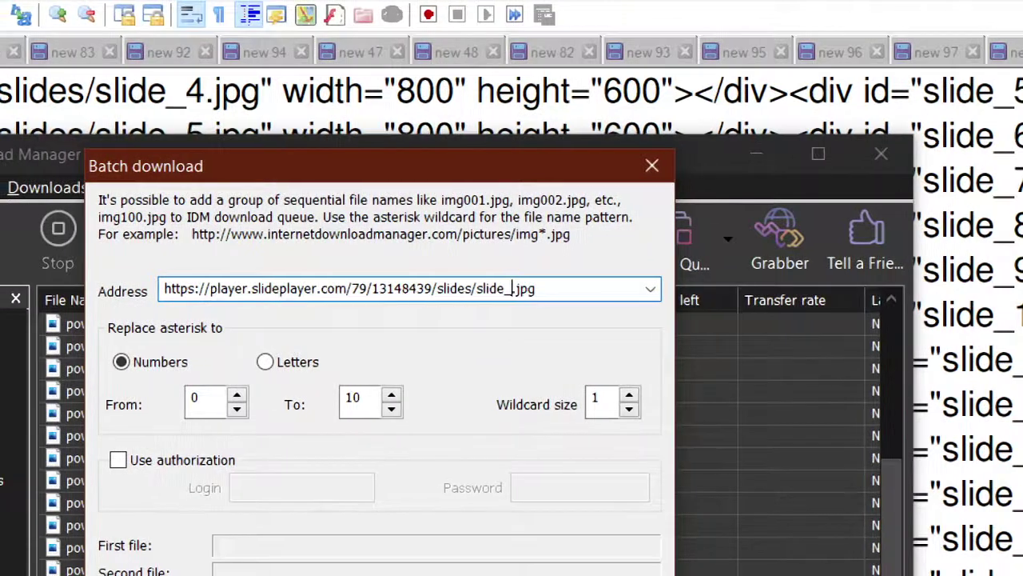
type("3")
key("BackSpace")
type("1")
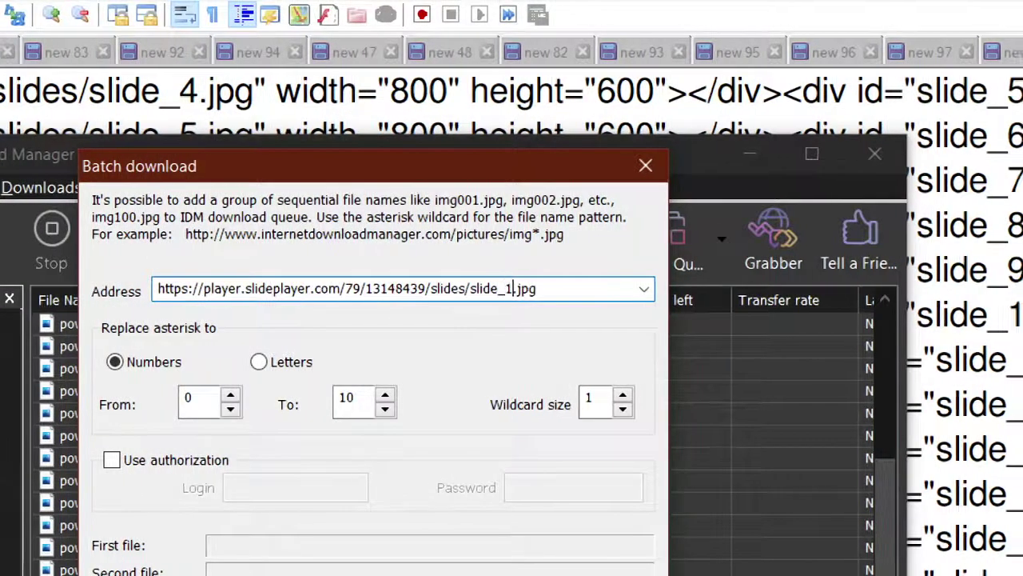
type("7")
key("BackSpace")
key("BackSpace")
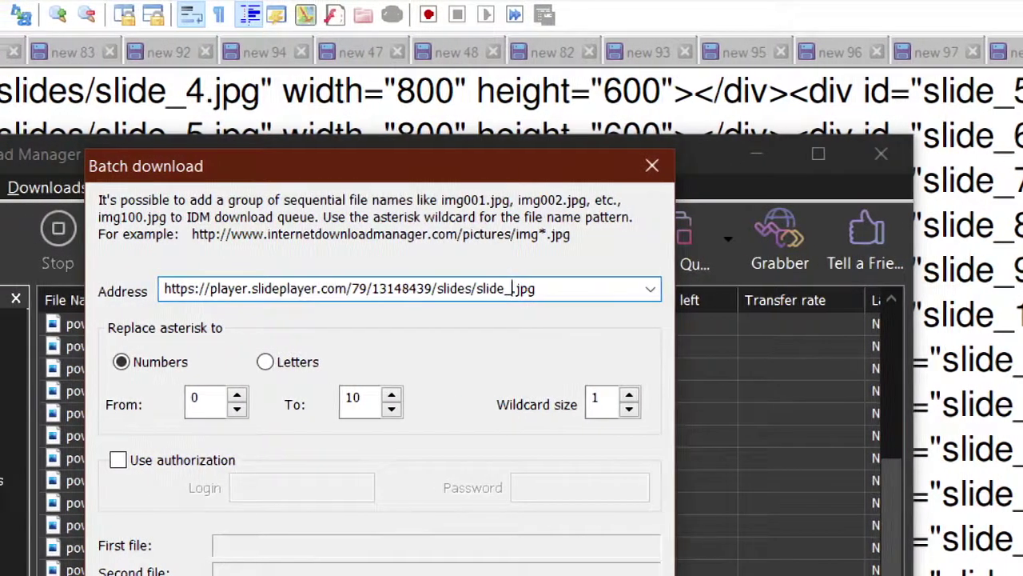
type("1")
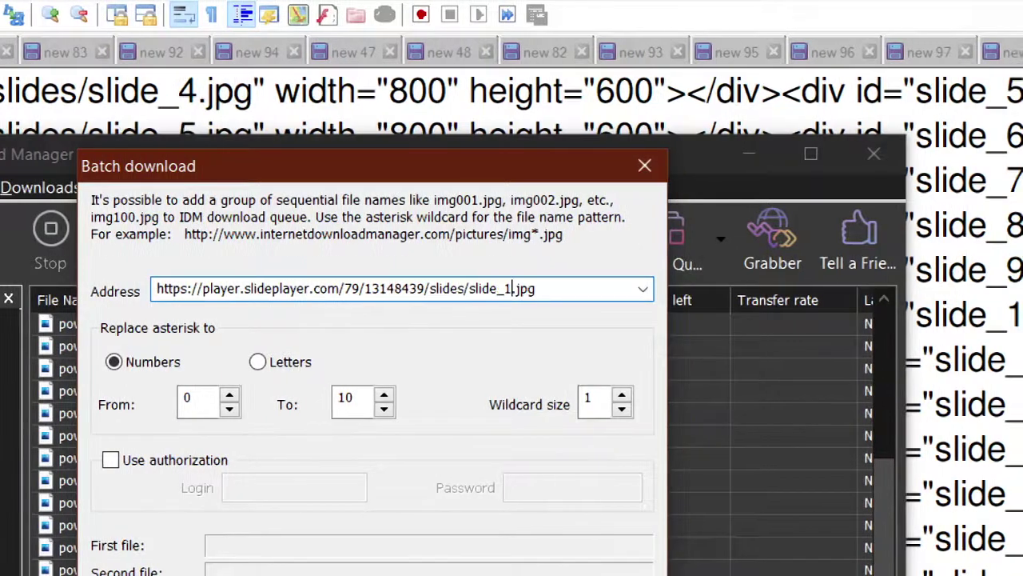
key("BackSpace")
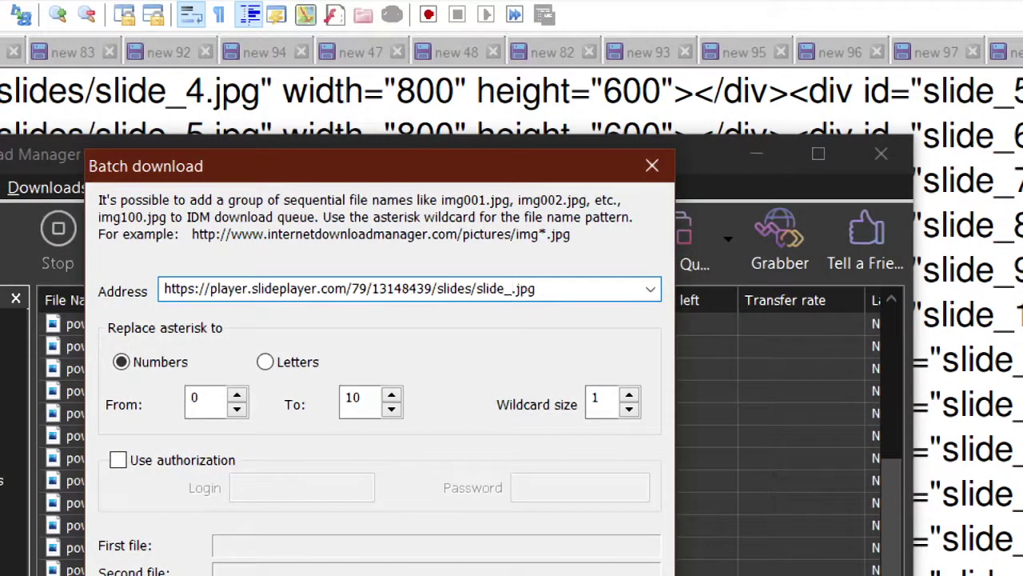
Insert an asterisk wildcard as the slide number in the address and set the end of the number range to 17.
type("*")
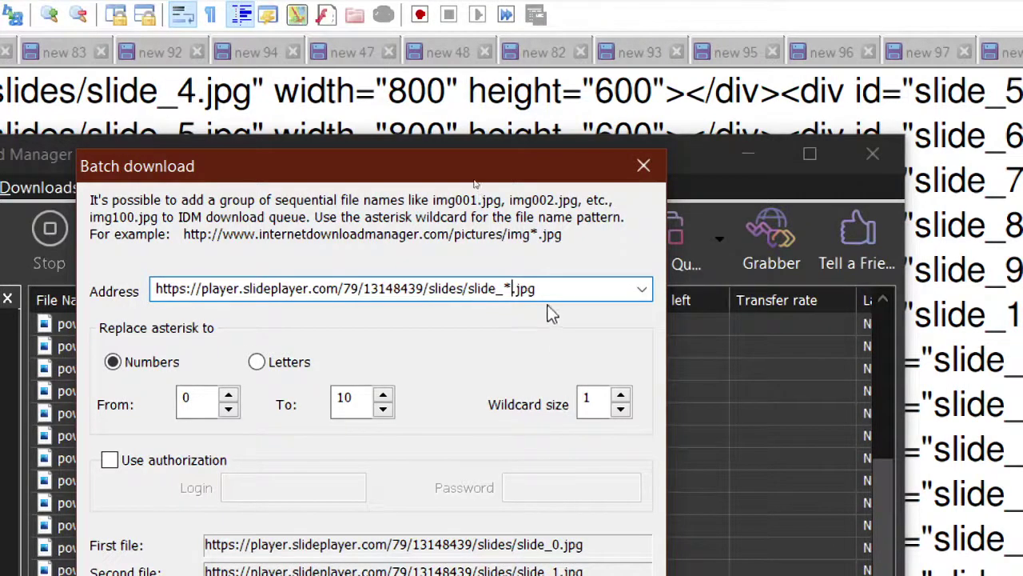
left_click_drag(510, 288, 502, 288)
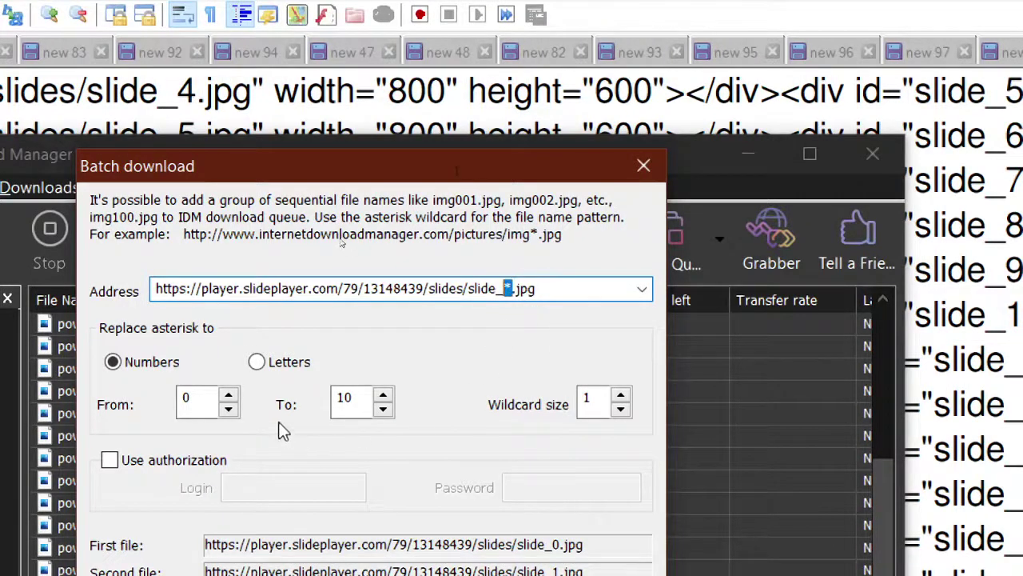
left_click(197, 403)
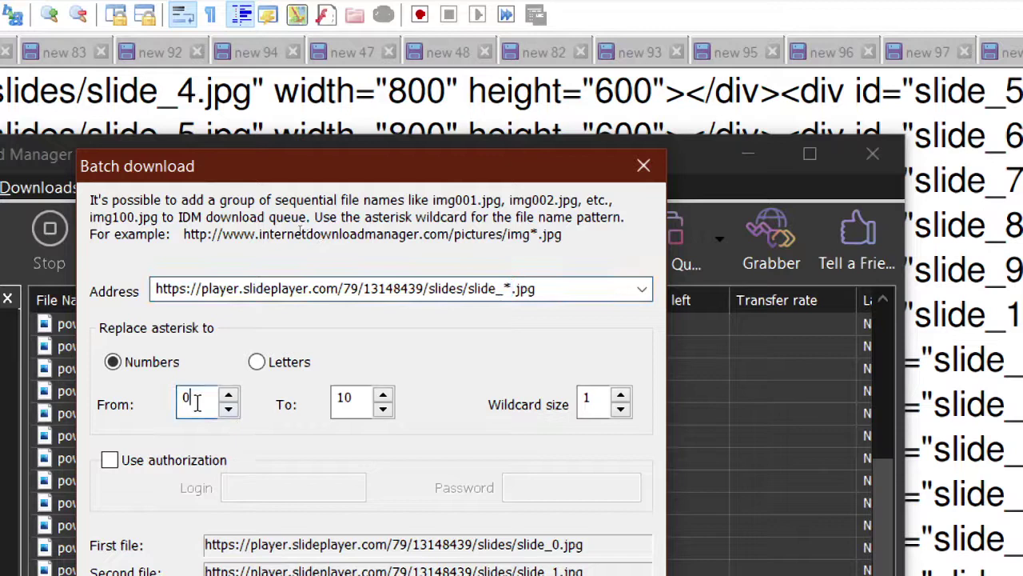
left_click(360, 400)
double_click(350, 402)
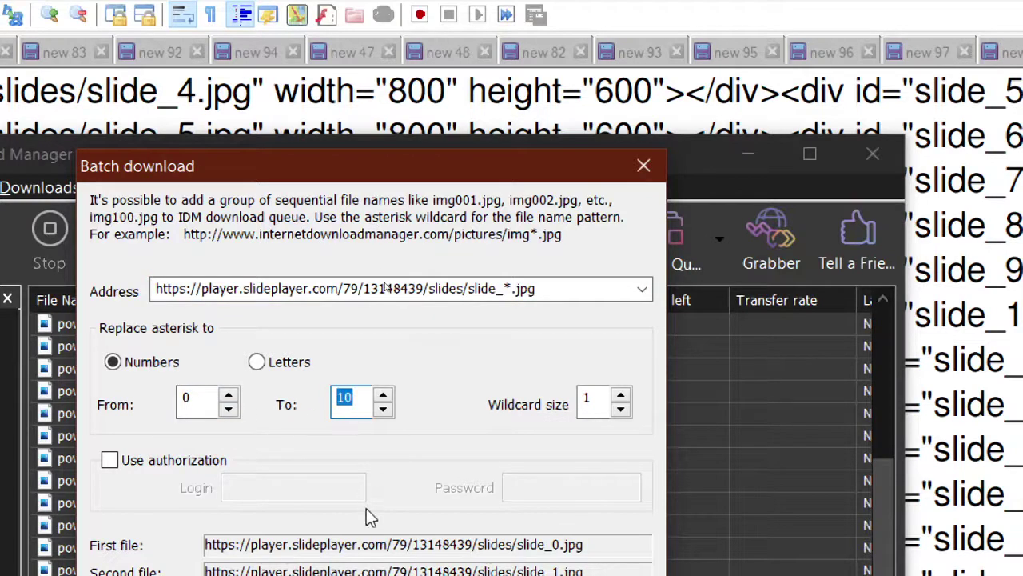
type("17")
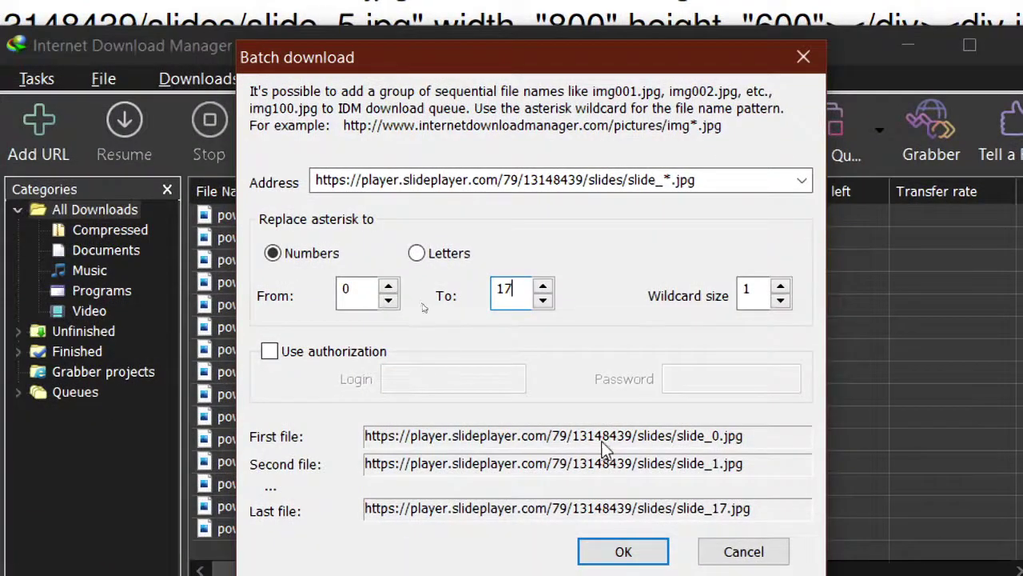
Try a wildcard size of 3 for the batch file names, and return it to 1.
left_click(763, 292)
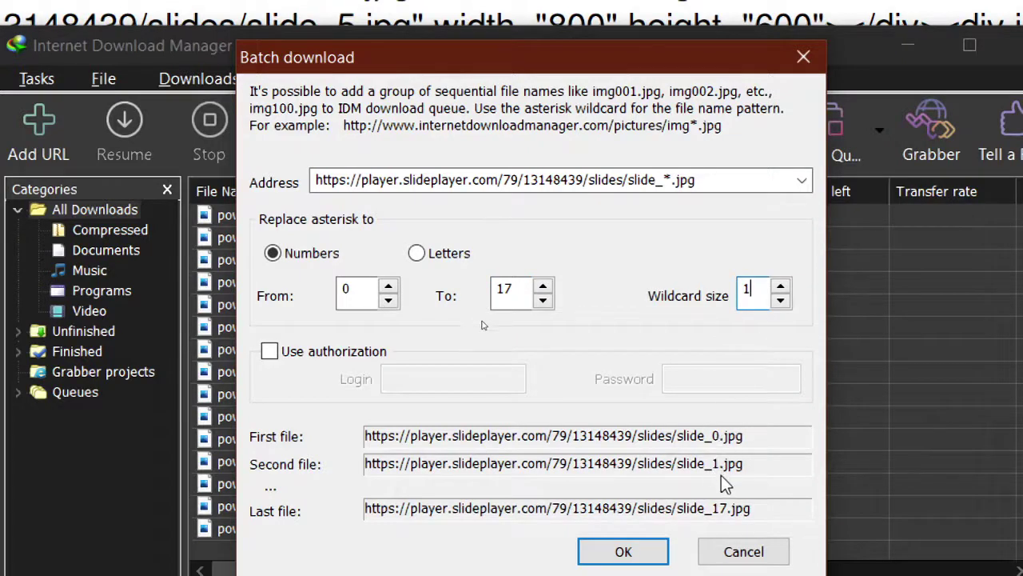
left_click(782, 288)
left_click(782, 287)
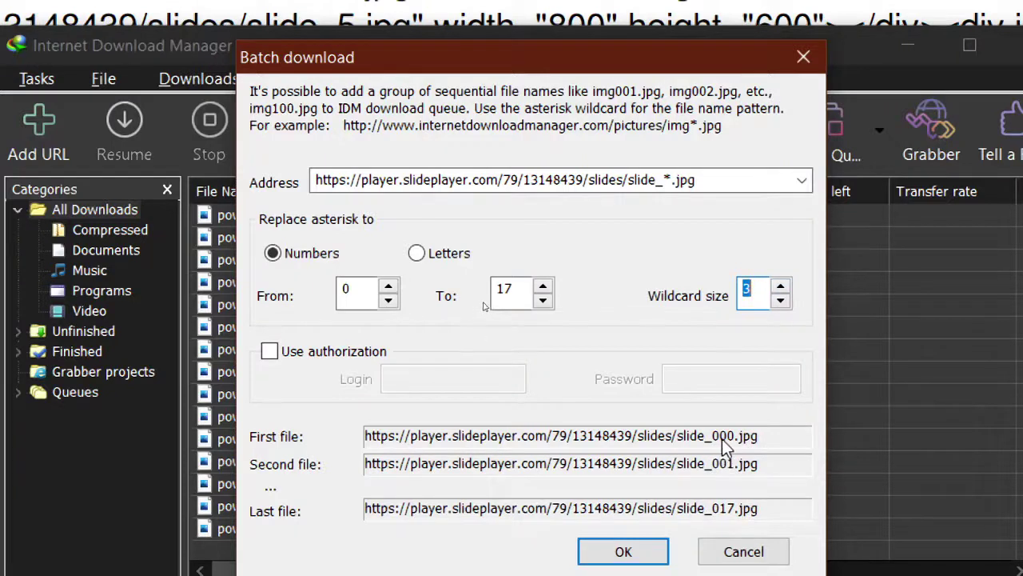
left_click(781, 301)
left_click(781, 300)
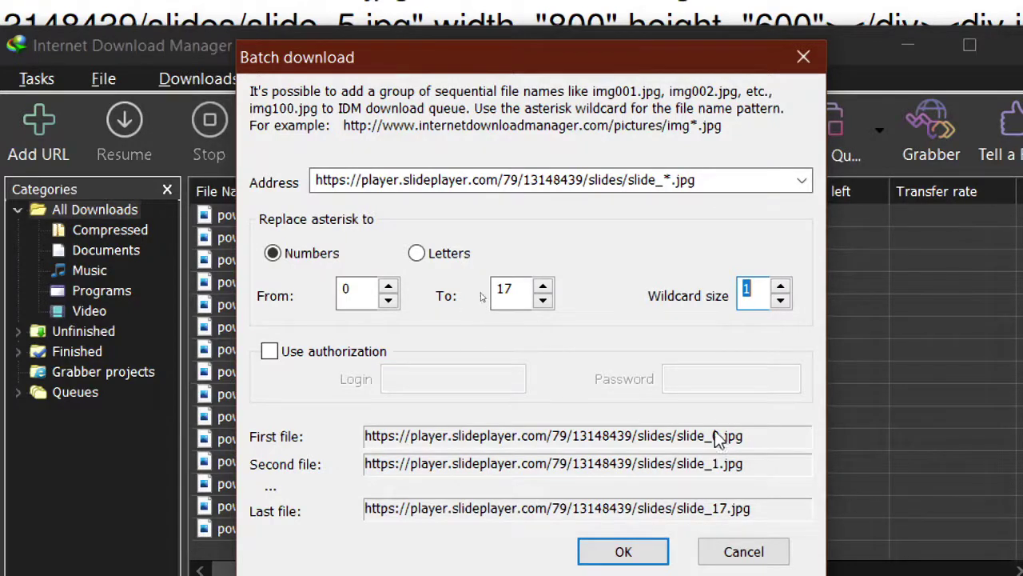
left_click(753, 293)
Highlight the asterisk in the batch address to compare it with the previewed file names.
left_click(672, 180)
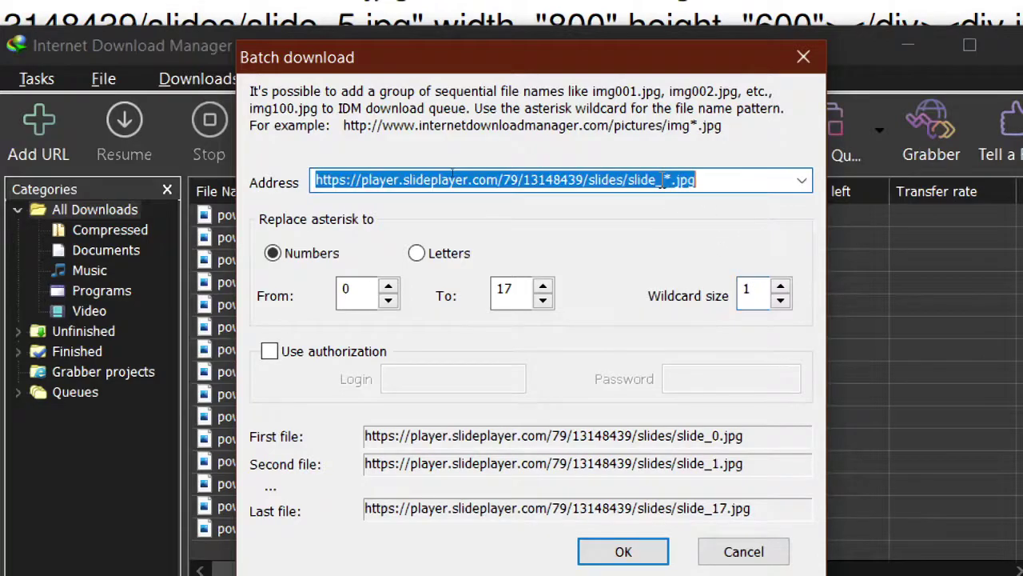
left_click(672, 180)
left_click_drag(670, 180, 663, 179)
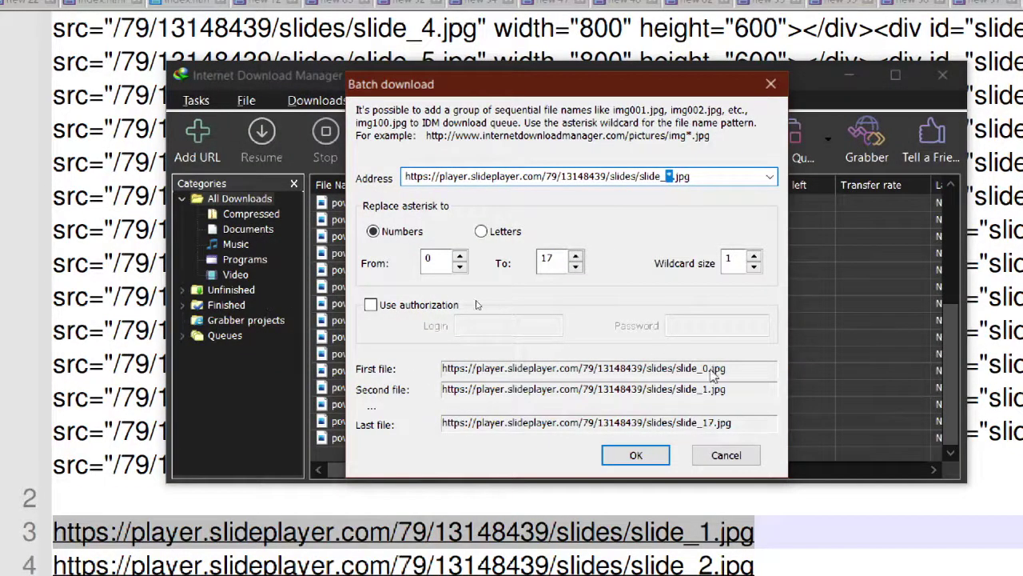
Accept the batch address pattern, set all files to save to one directory, and open the folder browser for it.
left_click(635, 455)
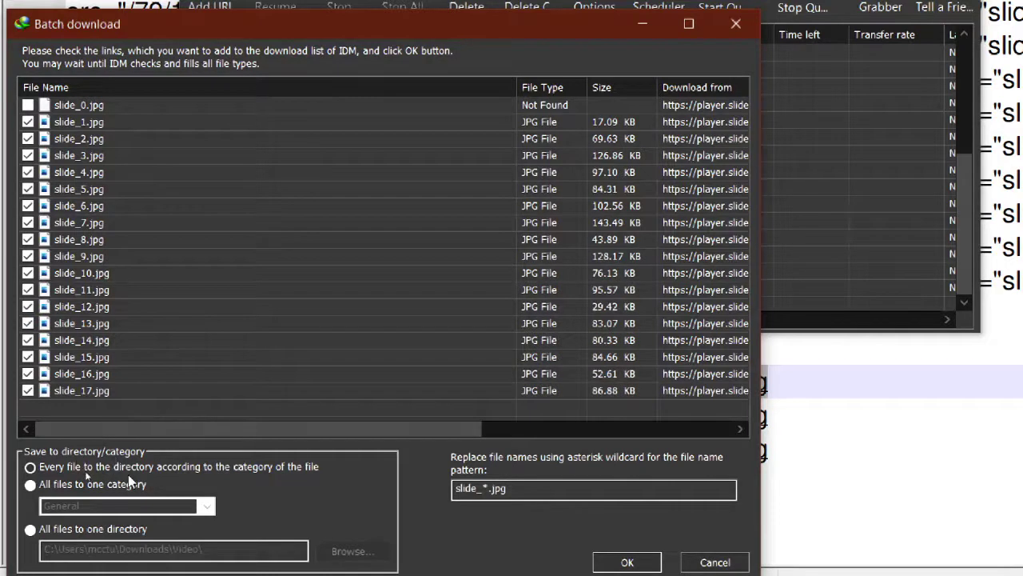
left_click(83, 531)
left_click(151, 548)
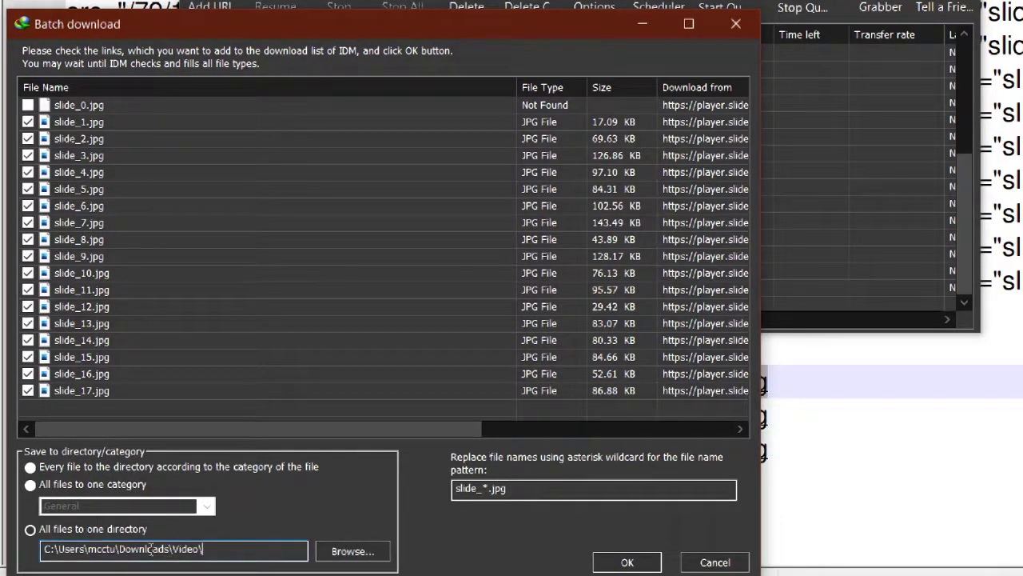
left_click(344, 551)
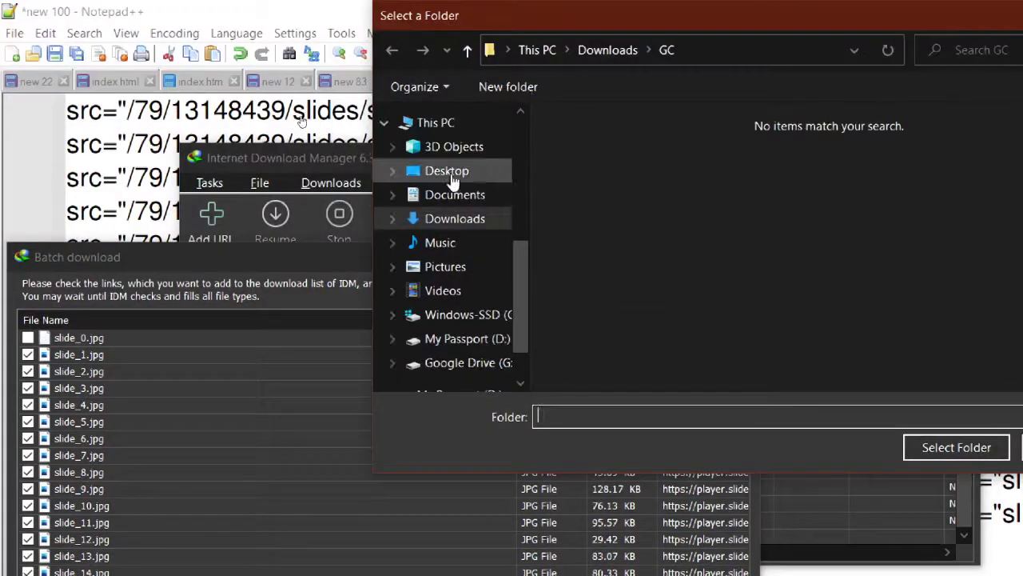
Create a folder named Slide 2 inside Downloads > GC and select it as the download directory.
left_click(448, 171)
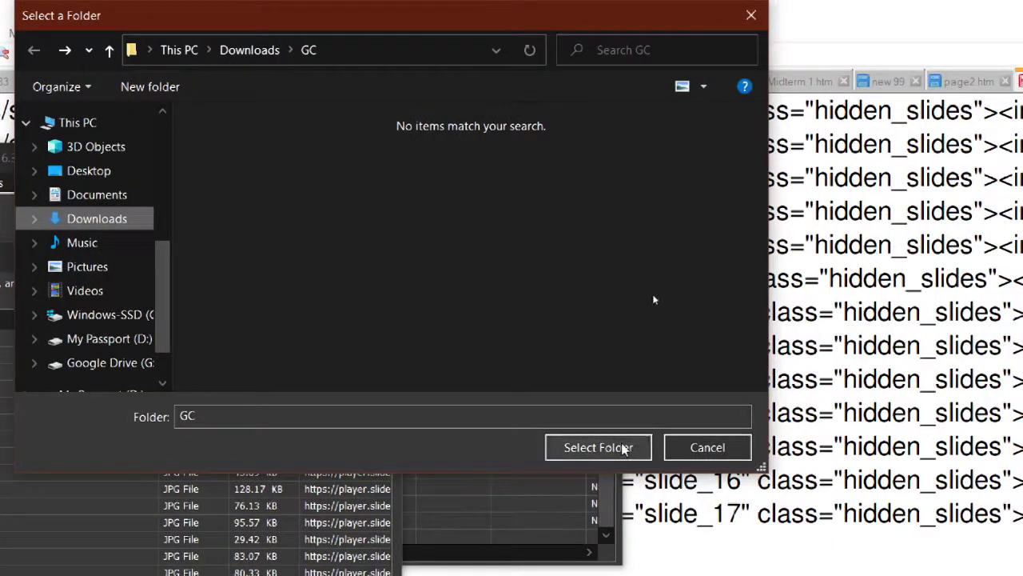
left_click(164, 86)
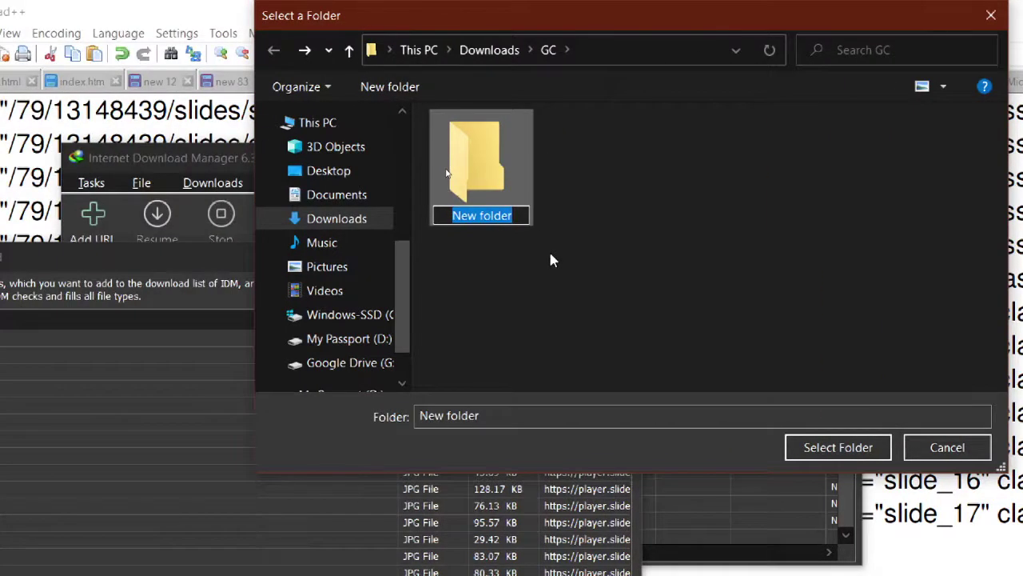
type("Slide 2")
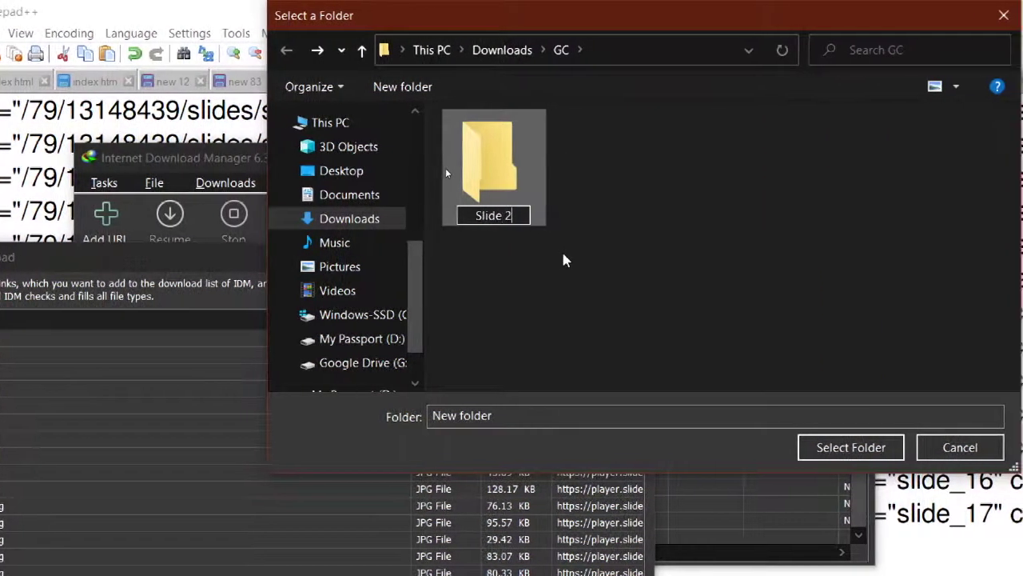
key("Return")
key("Return")
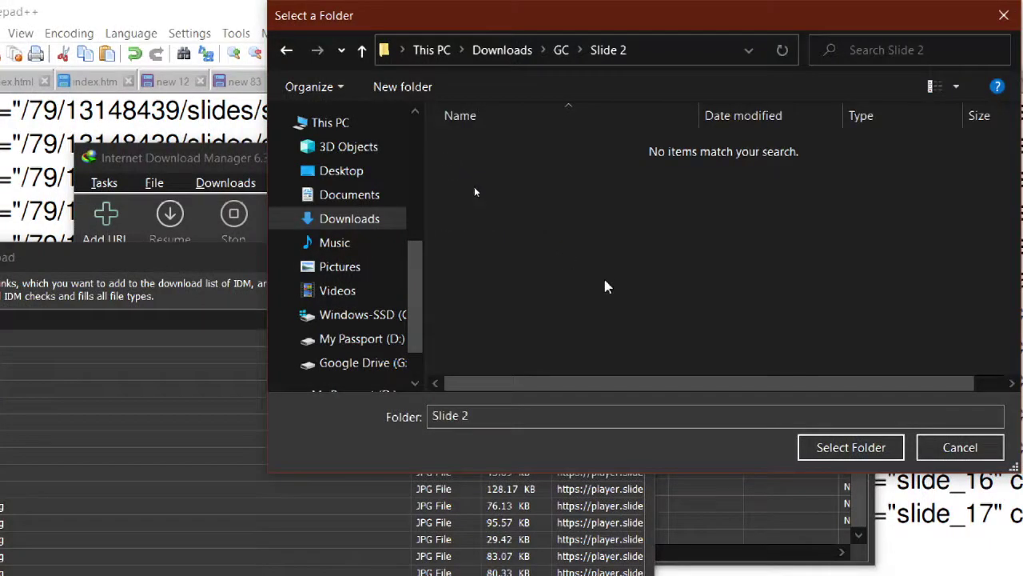
left_click(827, 447)
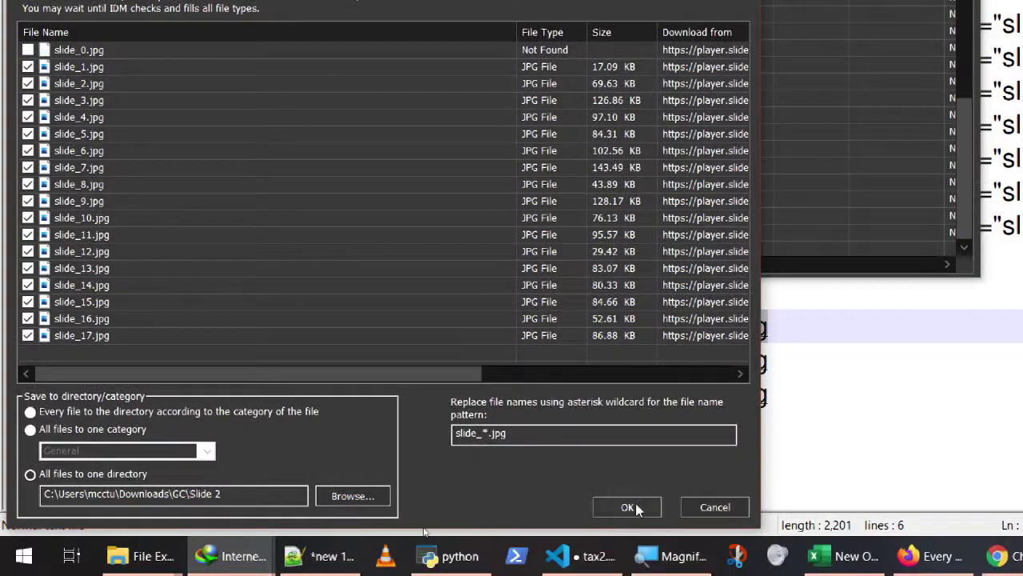
Add the checked slide images to the Main download queue with queue processing started, and check their progress in the download list.
left_click(628, 508)
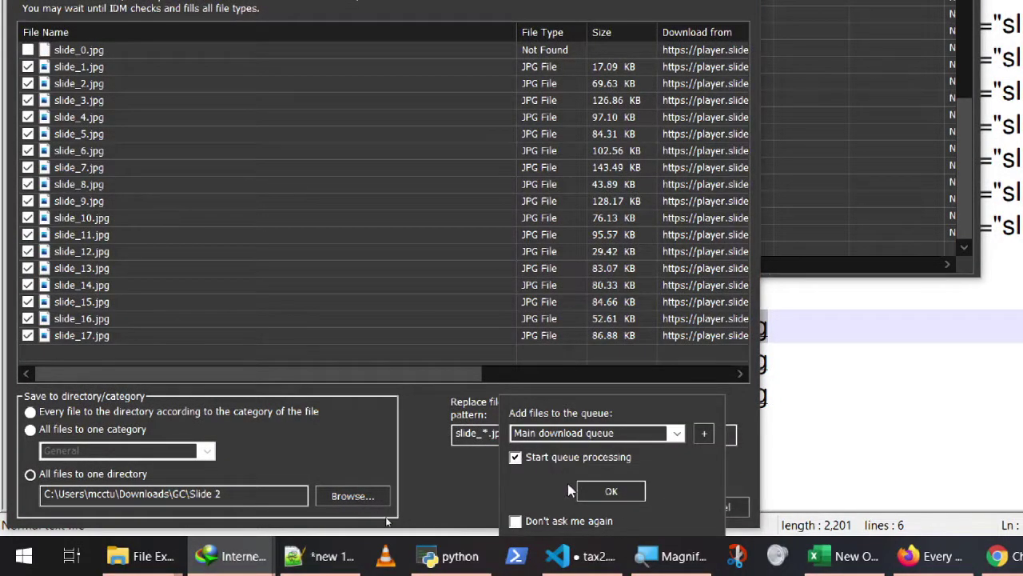
left_click(611, 491)
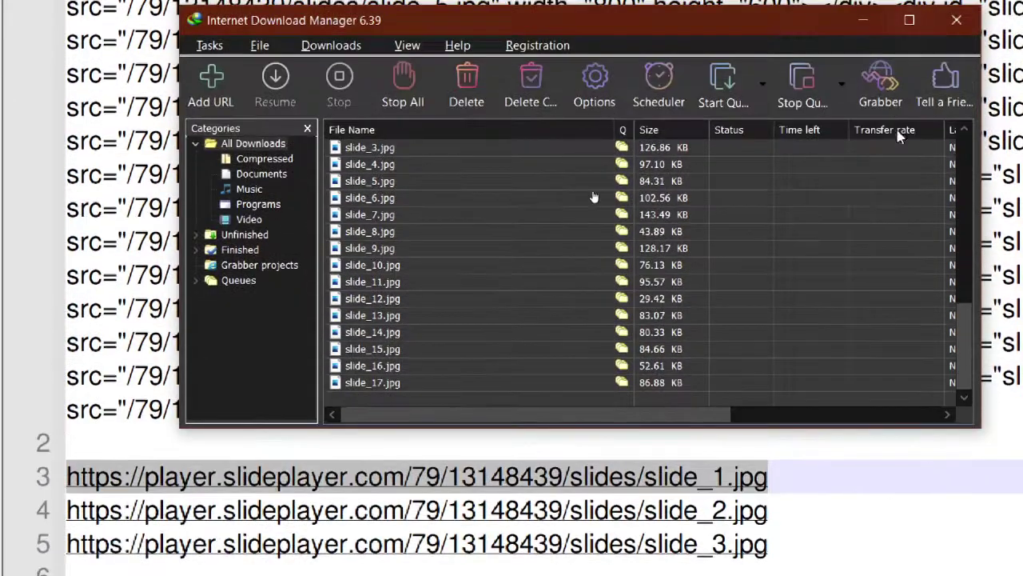
scroll(877, 240, "up", 2)
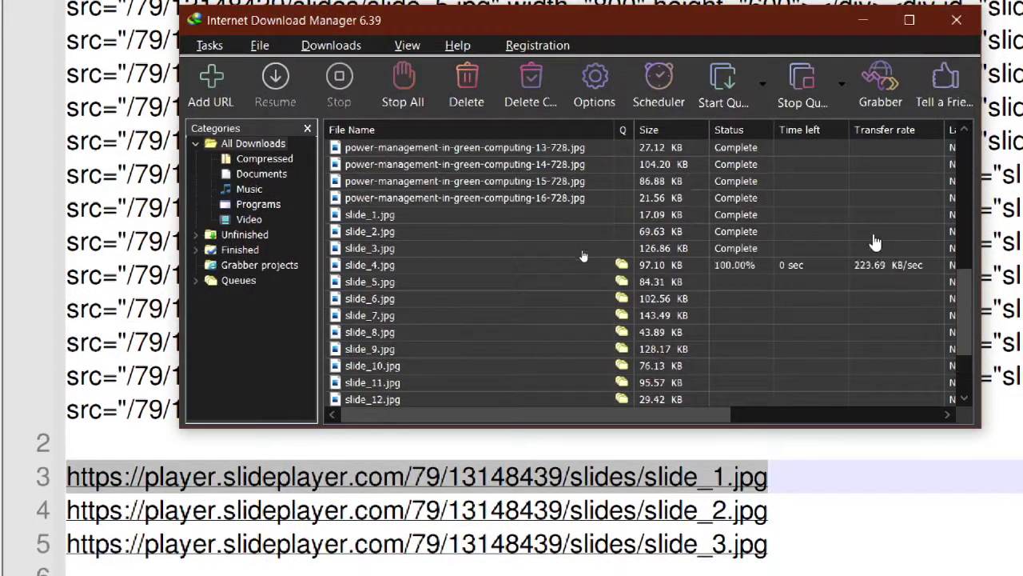
scroll(559, 287, "down", 1)
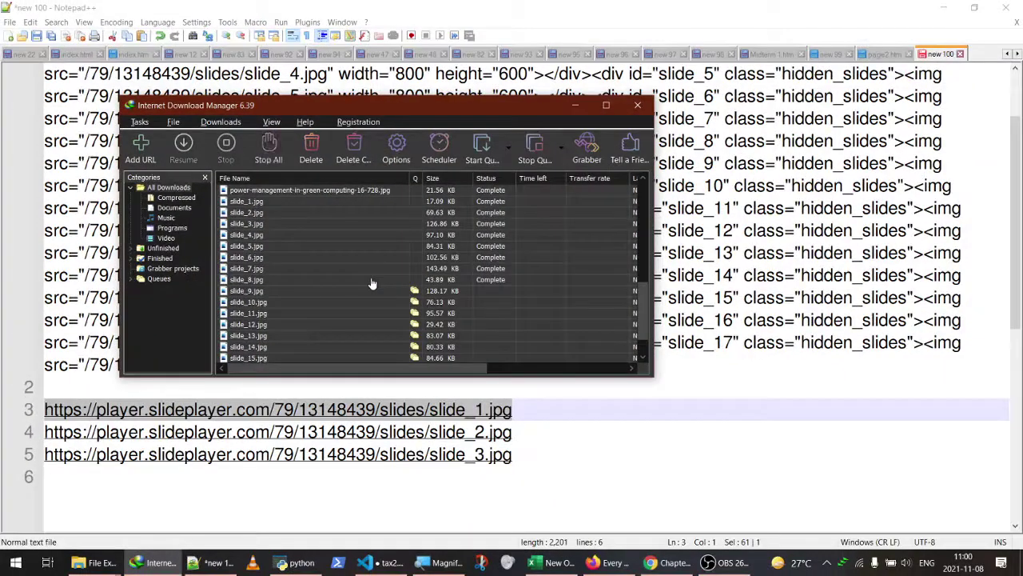
Open the folder containing the downloaded slide_2.jpg and maximize its window.
right_click(260, 222)
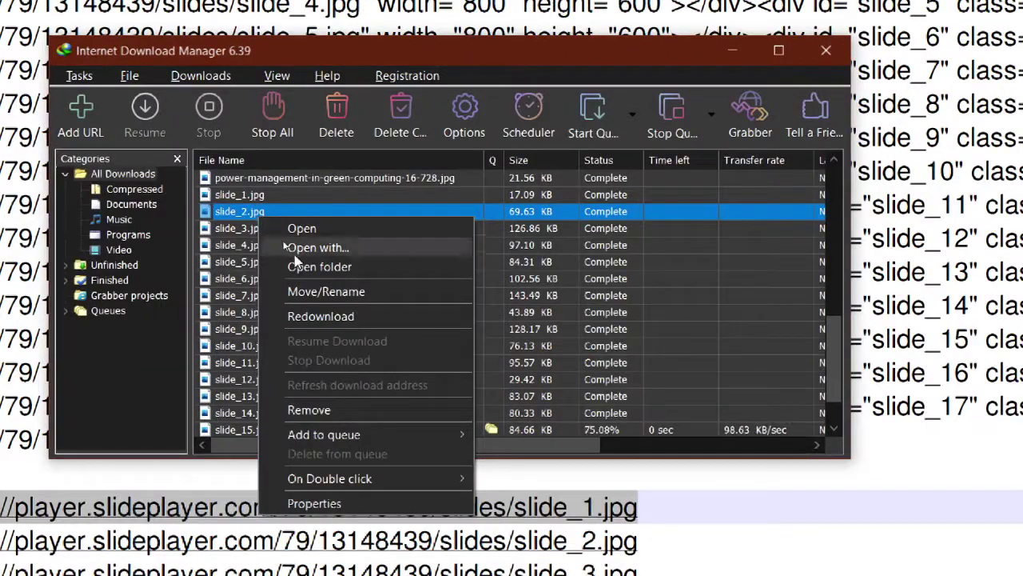
left_click(305, 267)
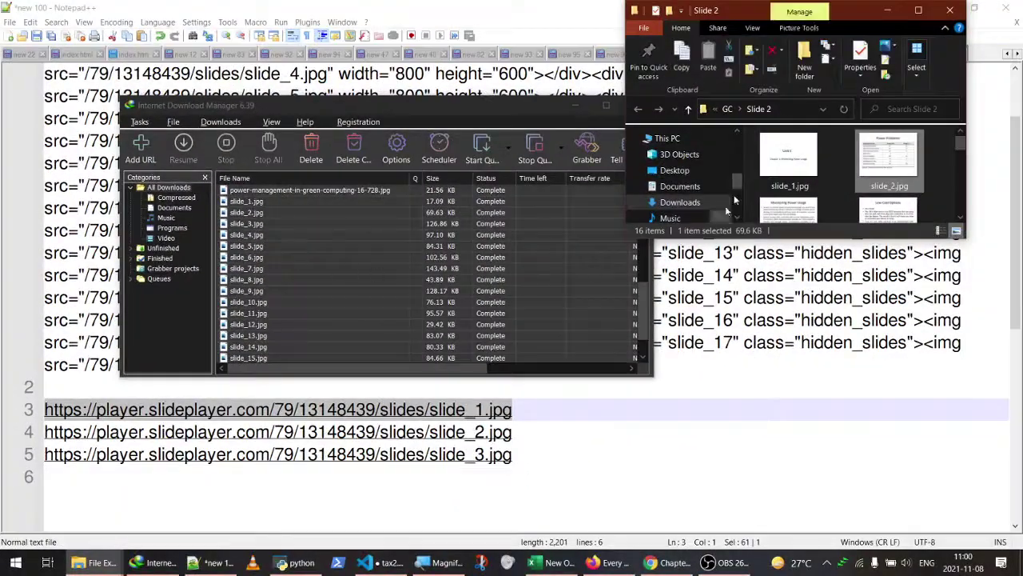
left_click(918, 10)
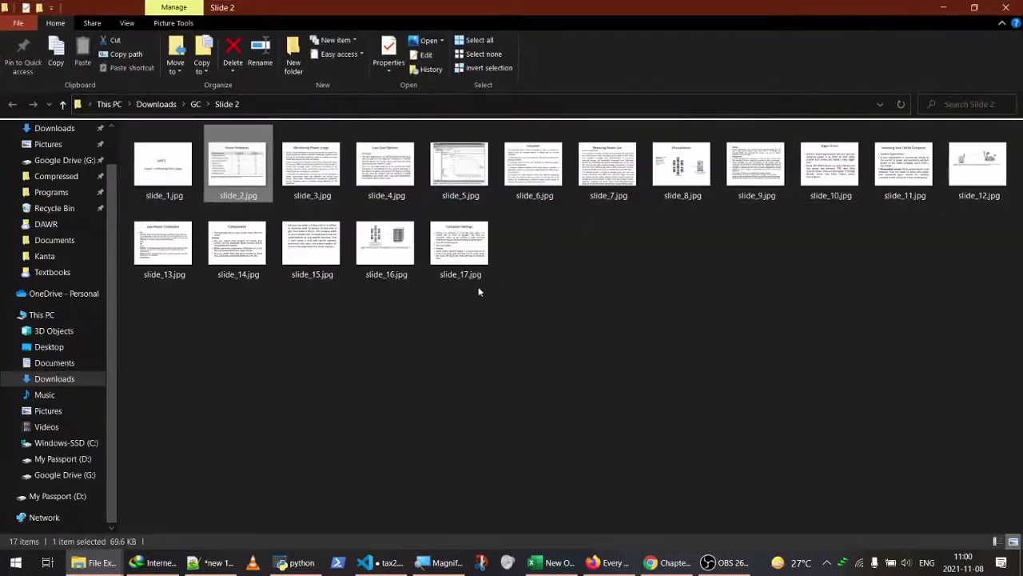
Select slide_1.jpg through slide_17.jpg and open the Print Pictures dialog for them.
left_click_drag(999, 380, 84, 76)
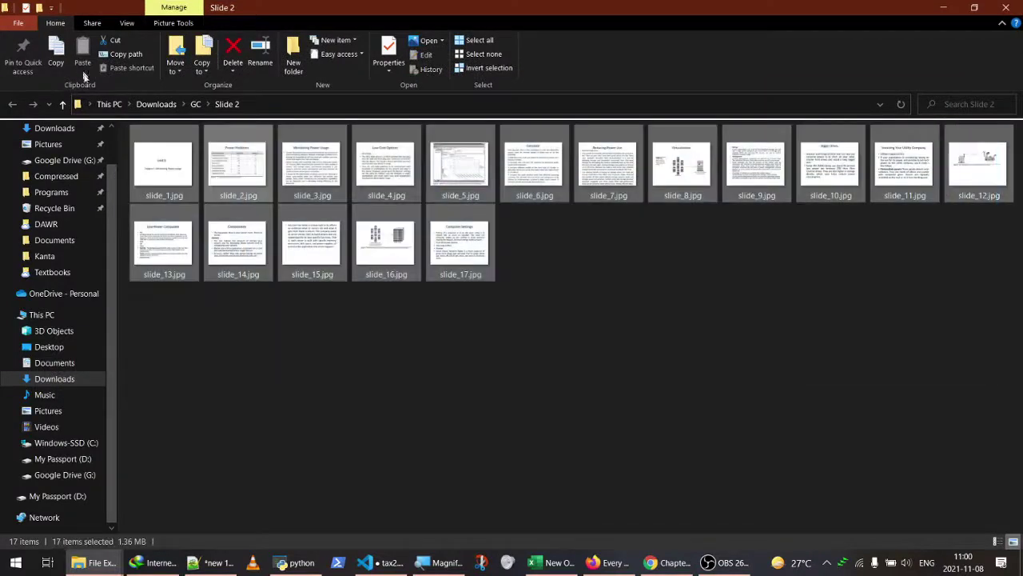
left_click(385, 381)
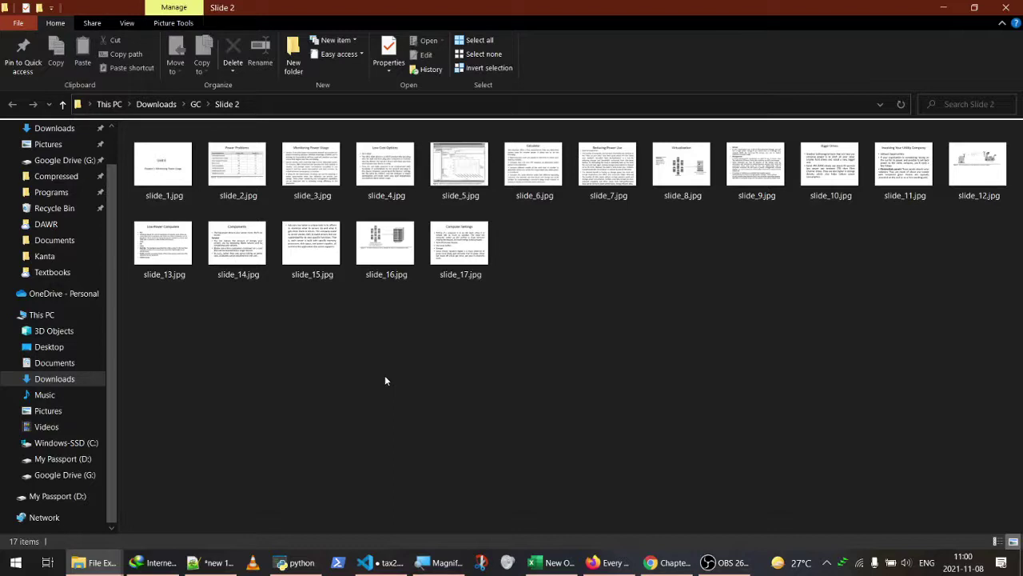
left_click_drag(1012, 348, 120, 121)
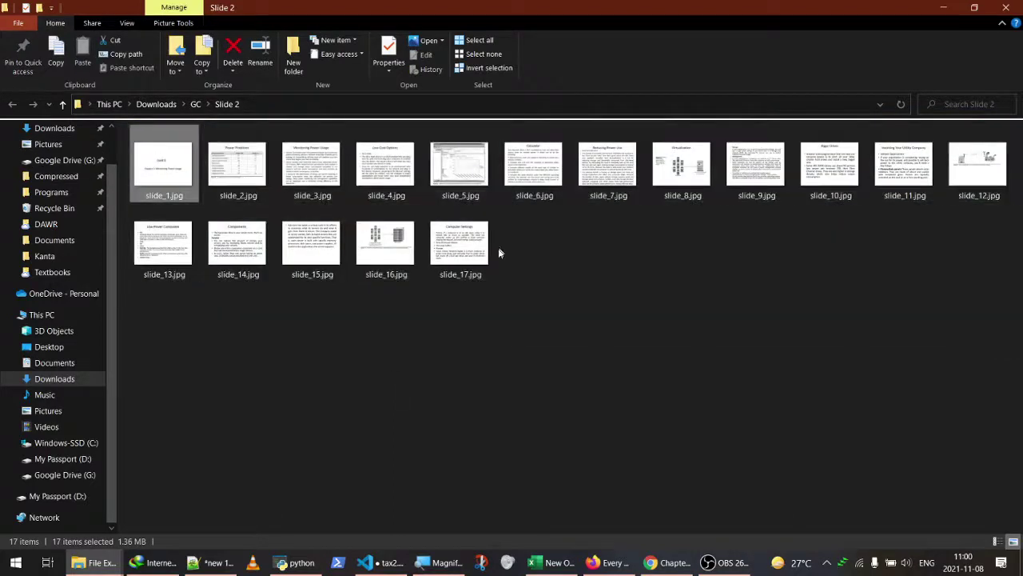
left_click(462, 260)
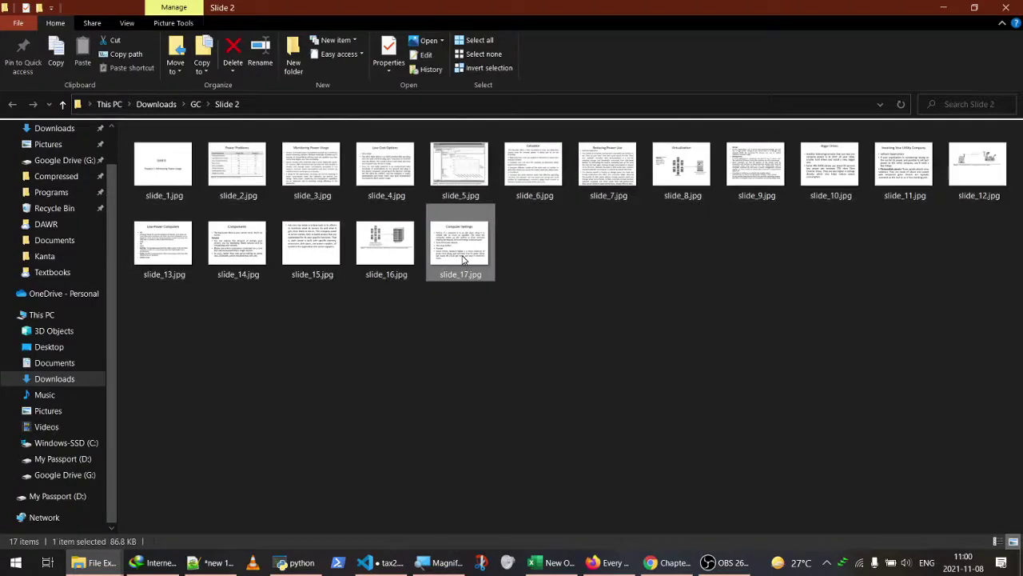
left_click(150, 166, "shift")
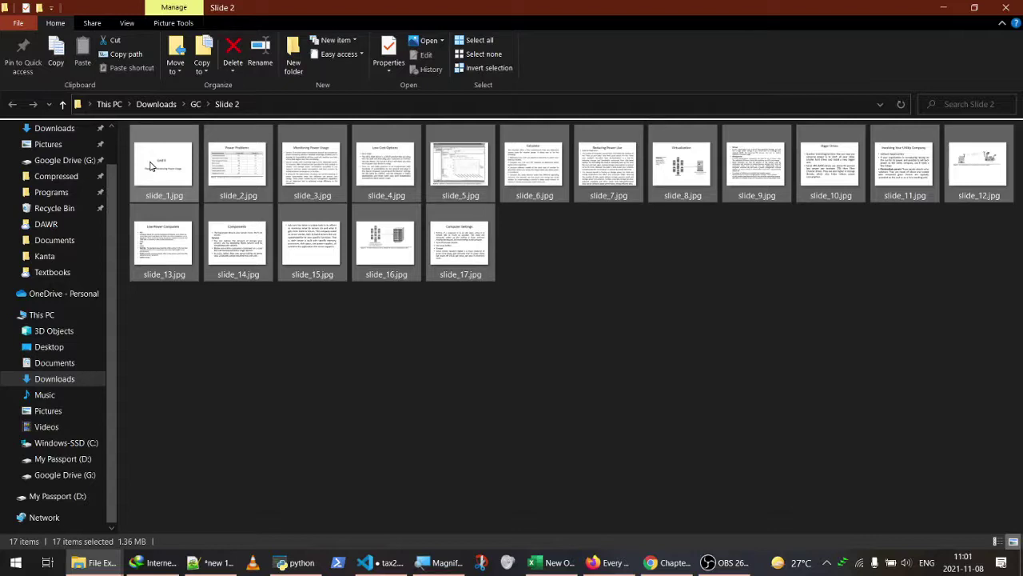
right_click(151, 165)
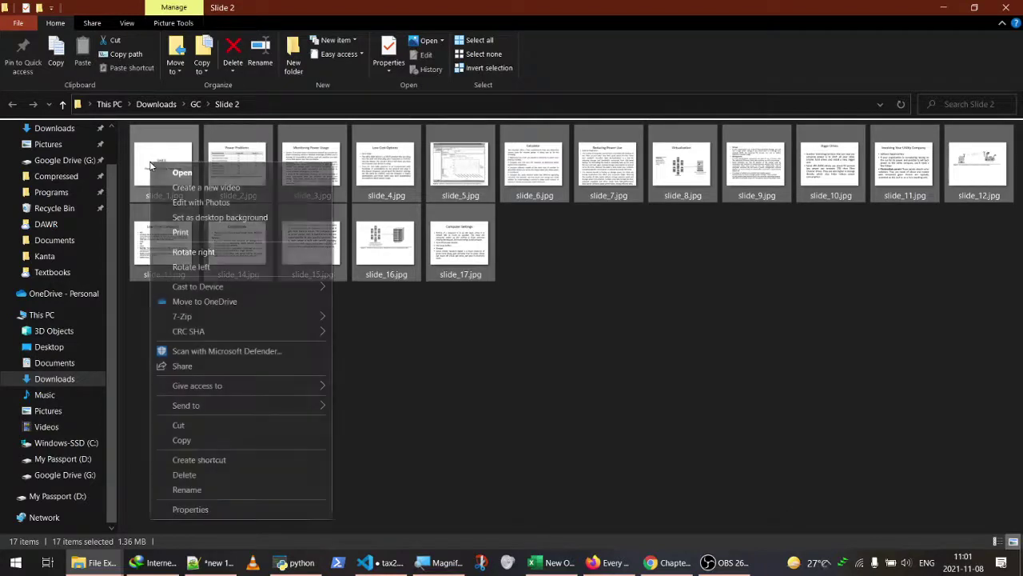
left_click(191, 232)
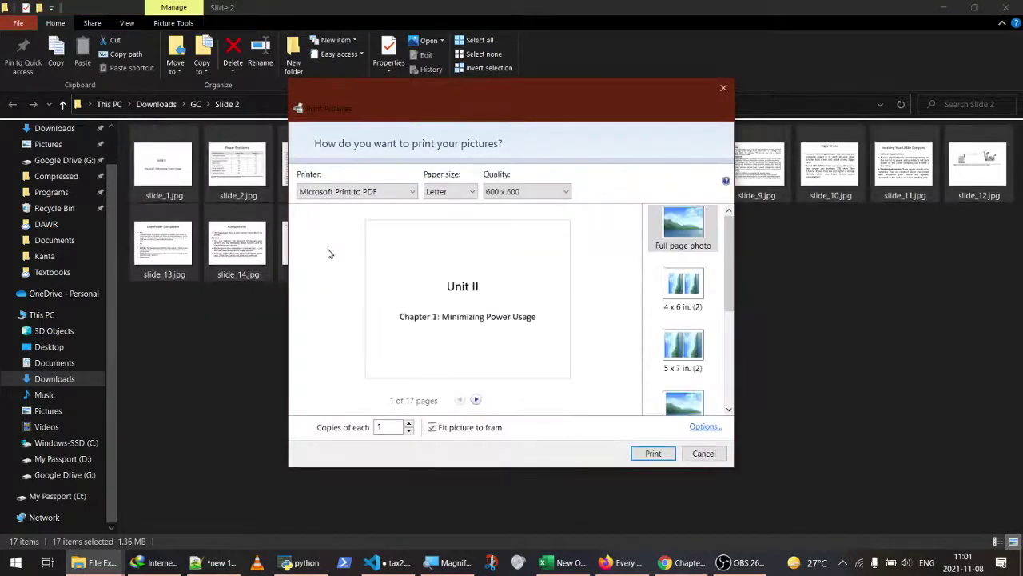
Page through the print preview of the slides up to page 11 to check their order, and cancel printing.
left_click(476, 400)
double_click(476, 400)
left_click(476, 400)
double_click(476, 399)
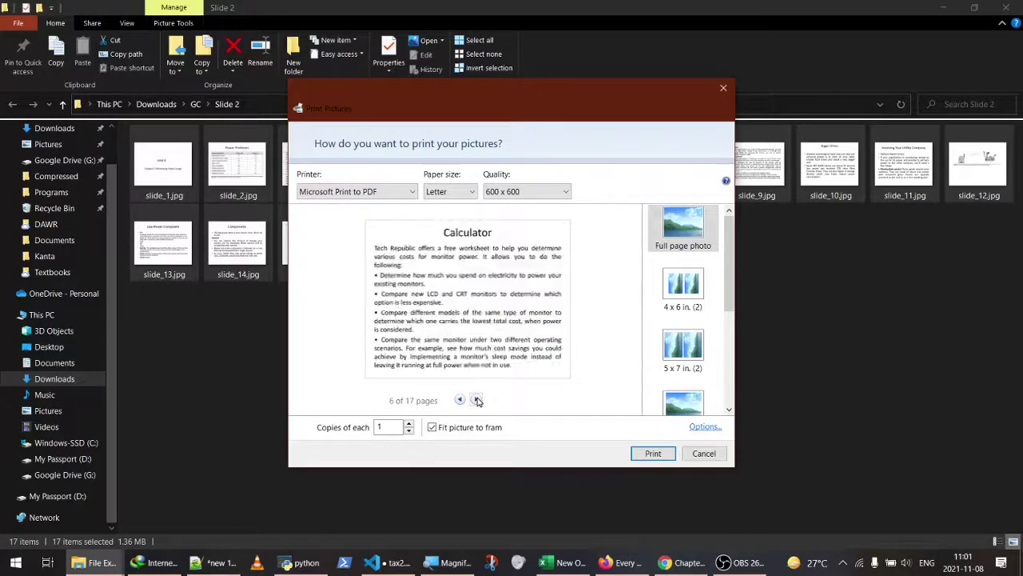
left_click(476, 400)
left_click(475, 400)
left_click(475, 400)
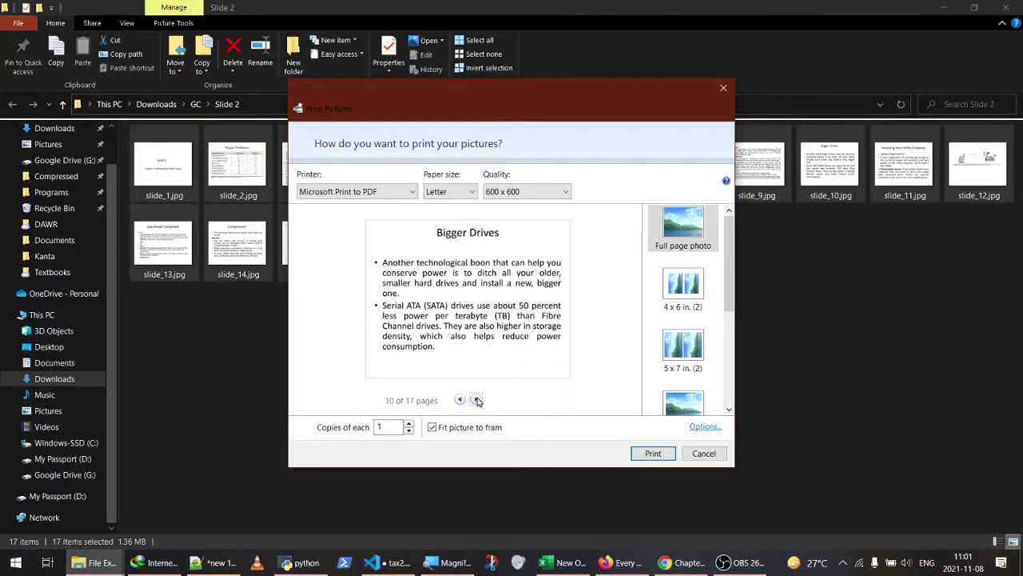
left_click(476, 400)
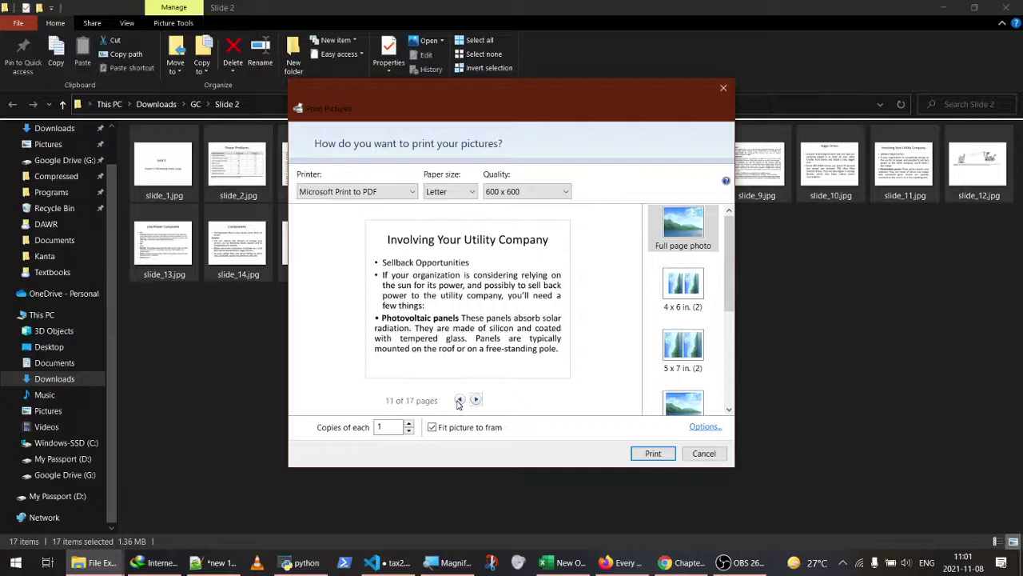
left_click(704, 453)
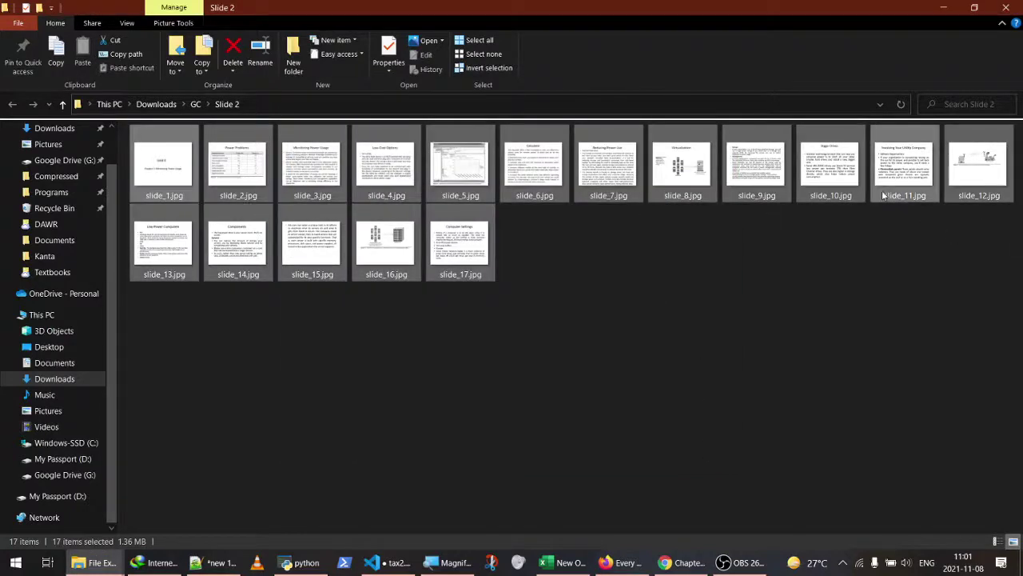
Select slide_1.jpg through slide_10.jpg and print them as full page photos with Microsoft Print to PDF.
left_click(827, 182)
left_click(166, 171, "shift")
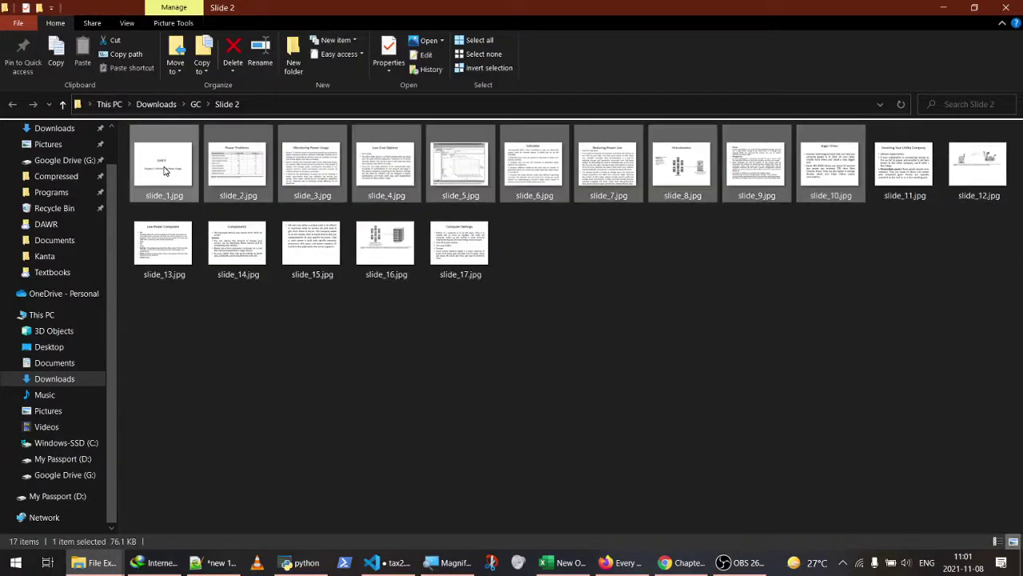
right_click(165, 170)
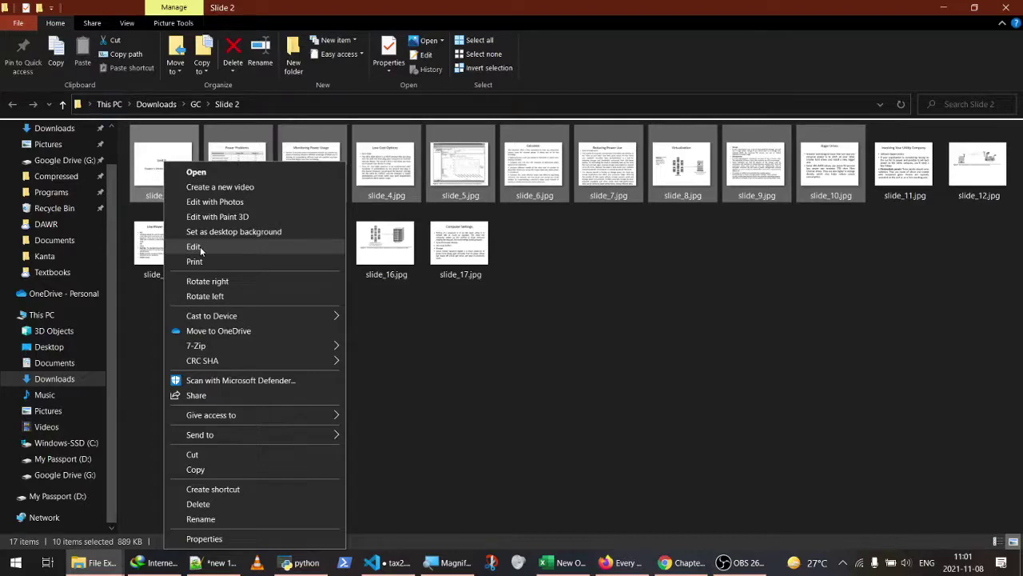
left_click(195, 263)
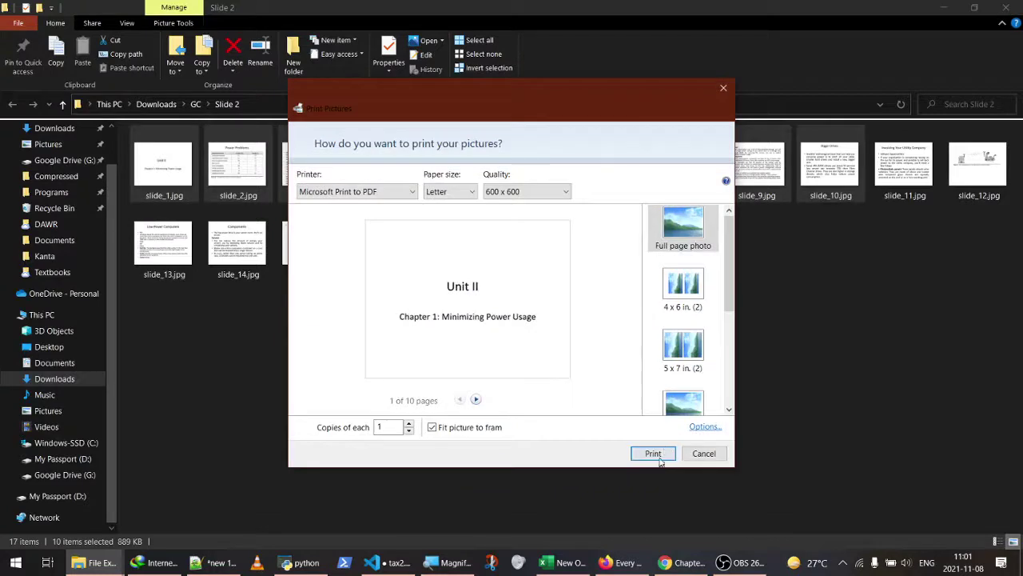
left_click(655, 454)
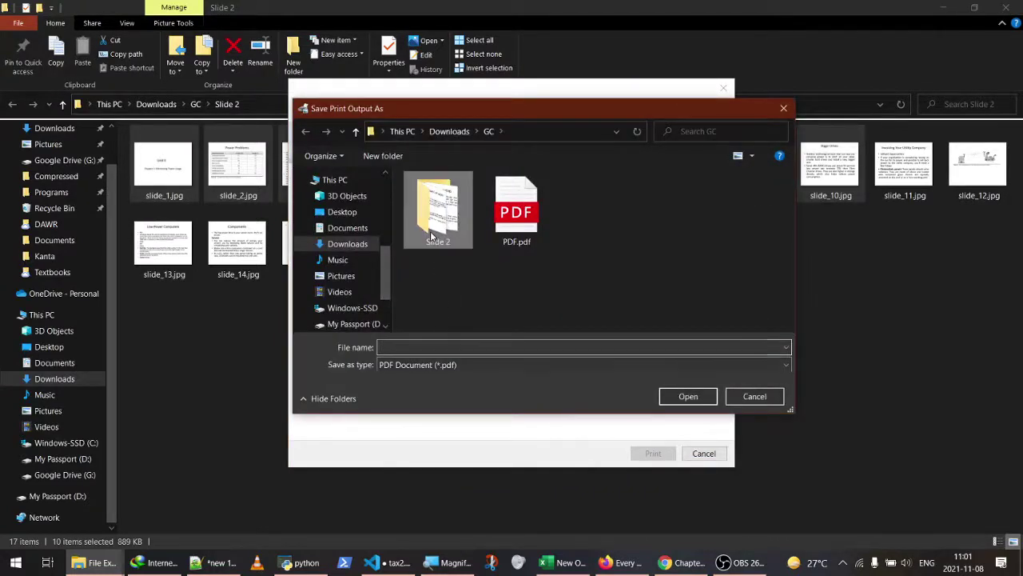
Save the print output as the PDF slide2-1 in the Slide 2 folder.
double_click(430, 231)
type("sl")
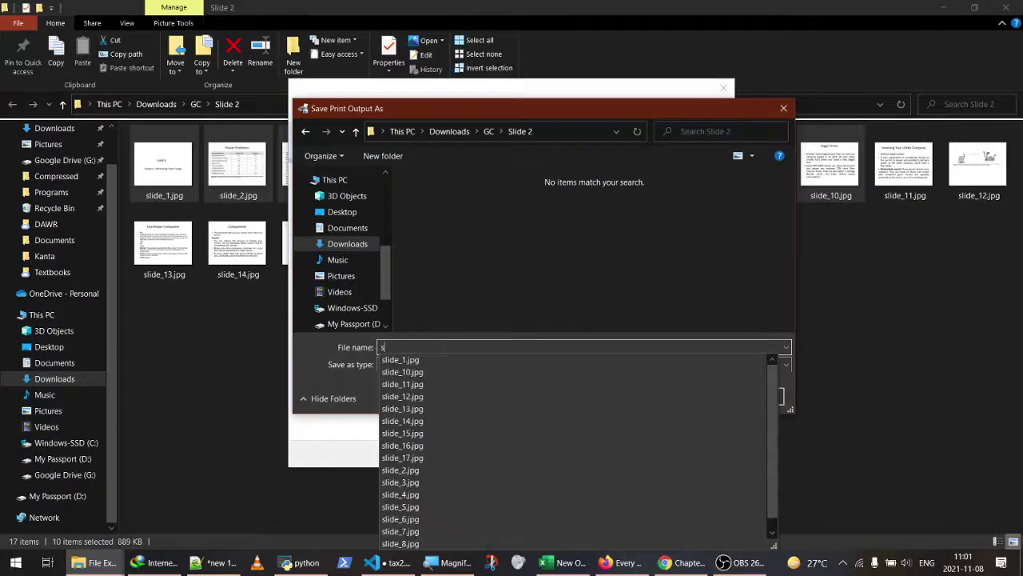
type("ide2-1")
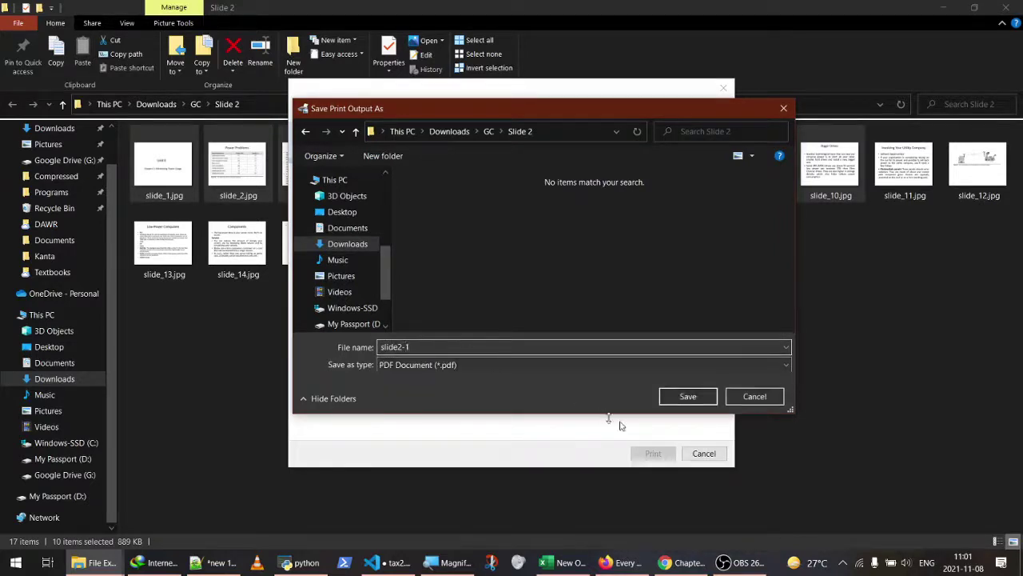
left_click(689, 397)
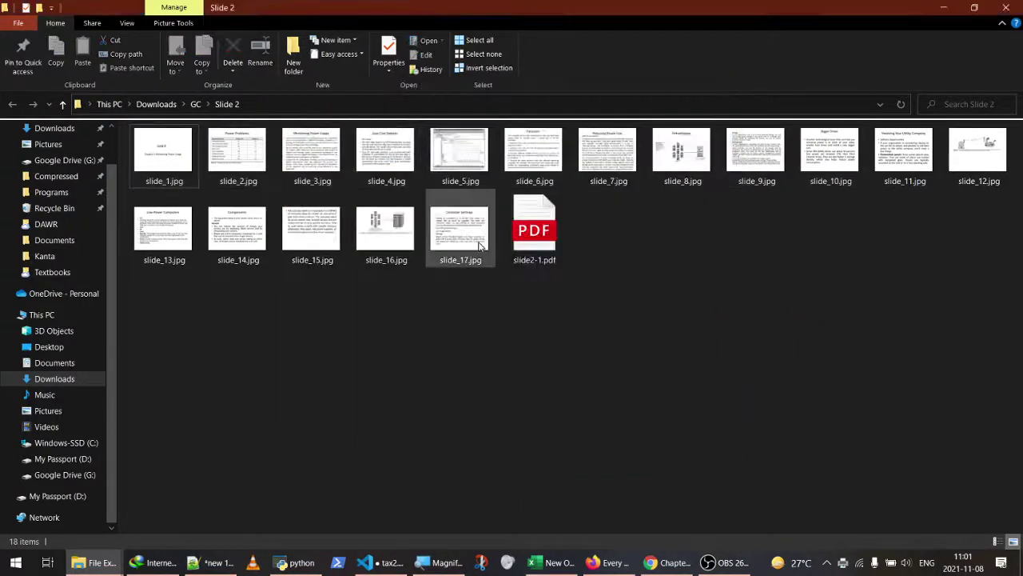
Select slide_11.jpg through slide_17.jpg and print them as full page photos with Microsoft Print to PDF.
left_click(475, 245)
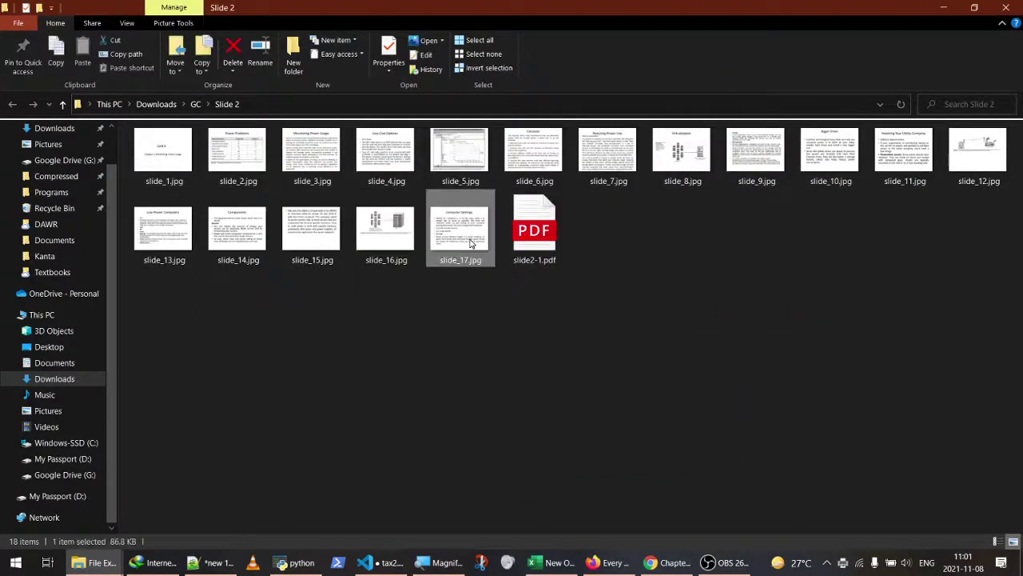
left_click(905, 152, "shift")
right_click(903, 151)
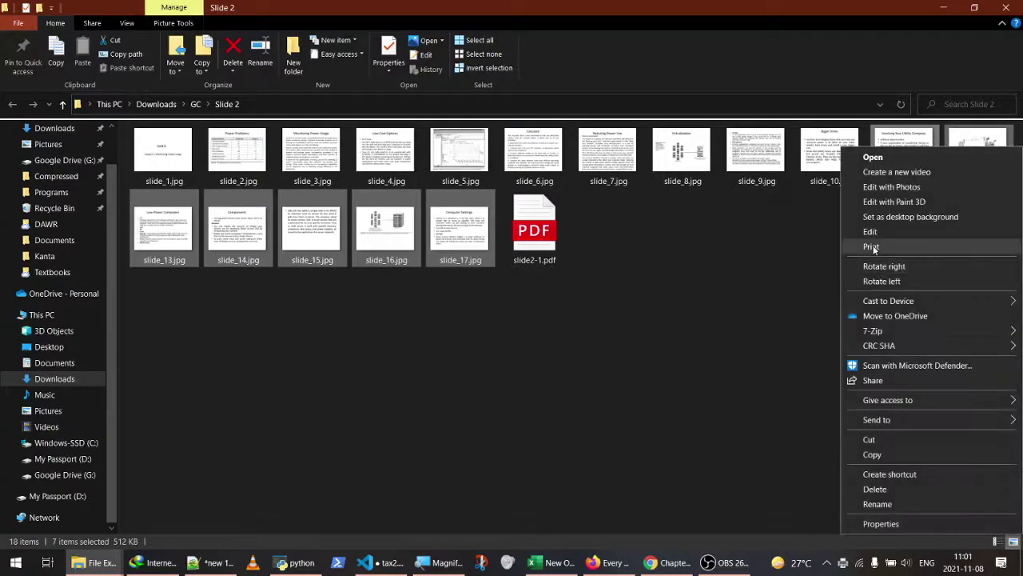
left_click(883, 247)
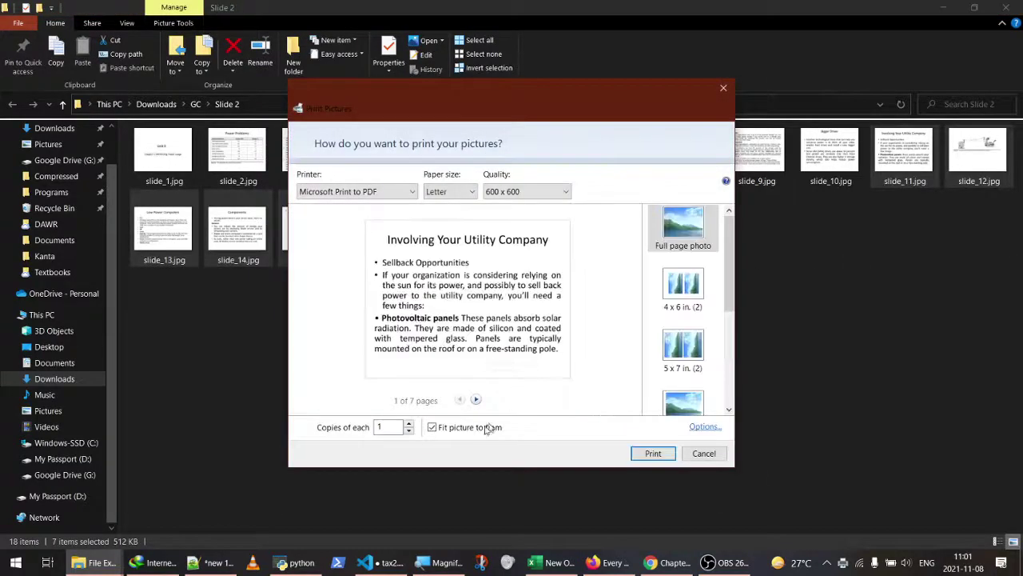
left_click(655, 452)
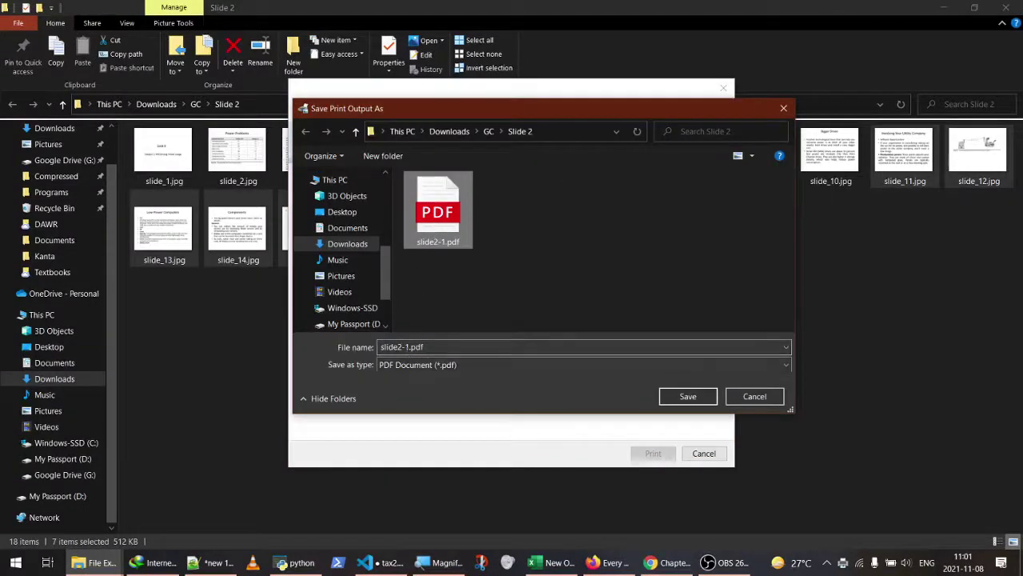
Save the print output as slide2-2.pdf in the Slide 2 folder.
key("Right")
key("BackSpace")
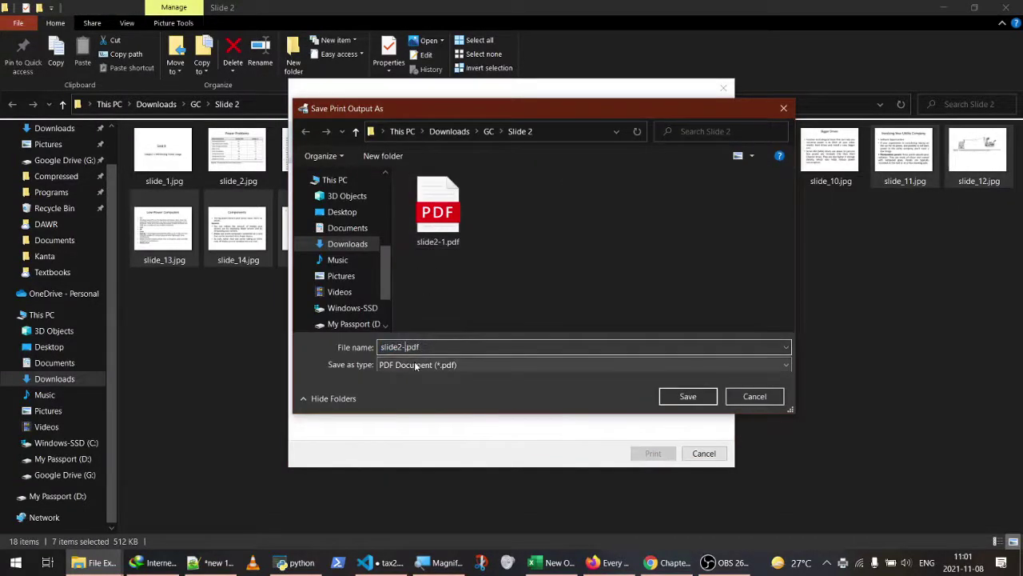
type("2")
left_click(686, 397)
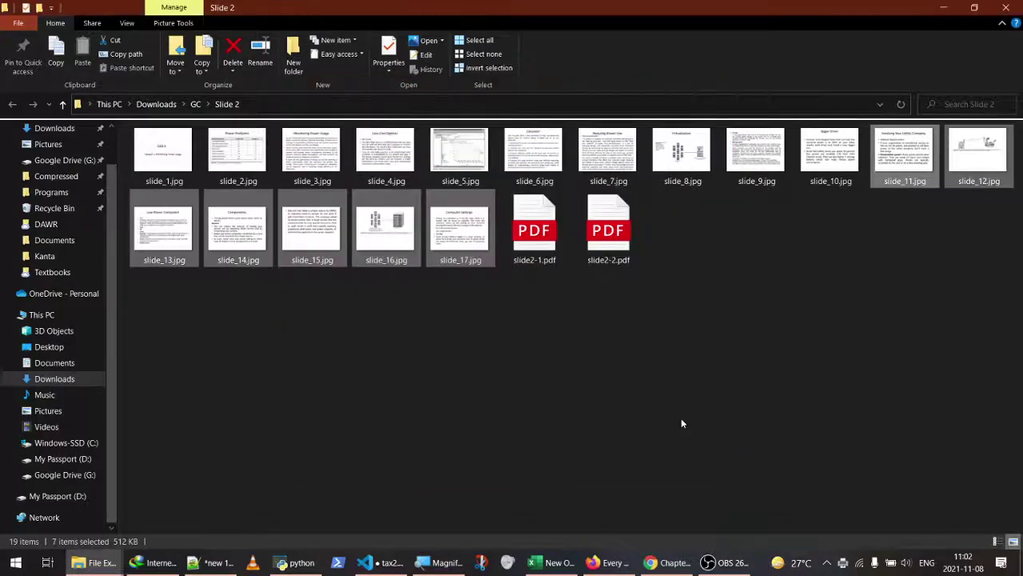
Open slide2-1.pdf, look through its pages to check the printed slides, and return to the Slide 2 folder.
left_click(649, 378)
left_click_drag(660, 318, 532, 200)
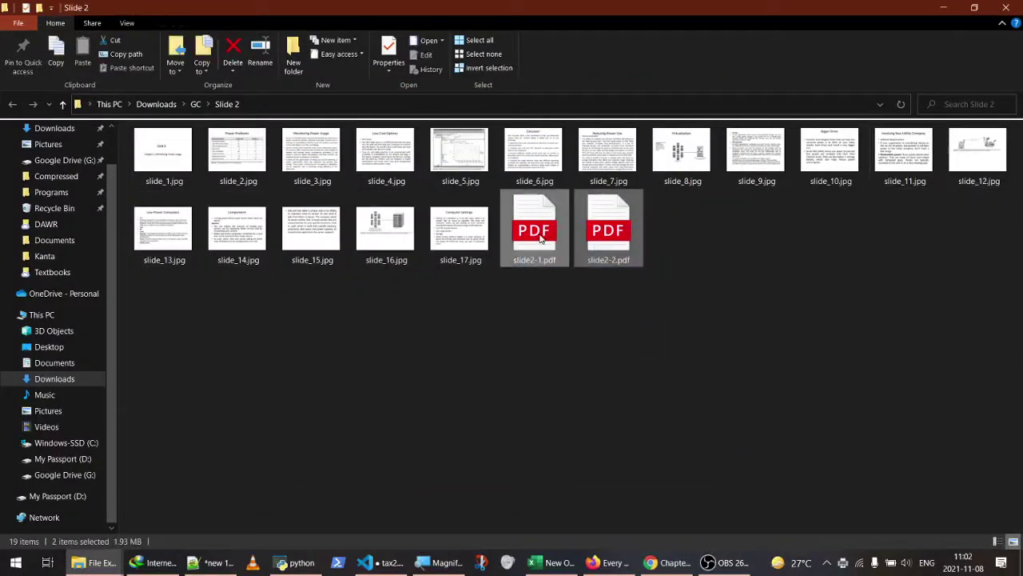
left_click(542, 232)
double_click(541, 237)
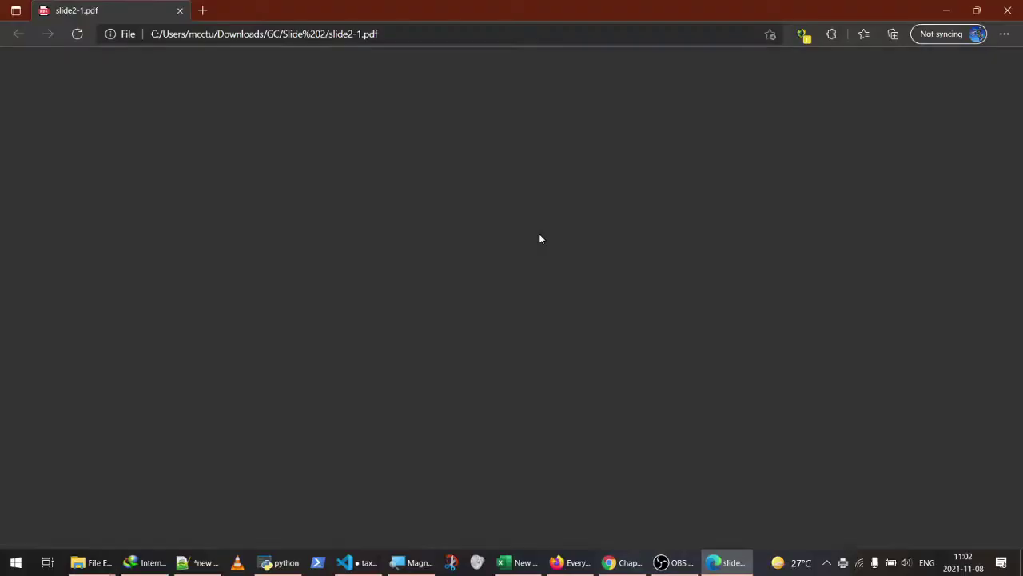
scroll(539, 233, "down", 15)
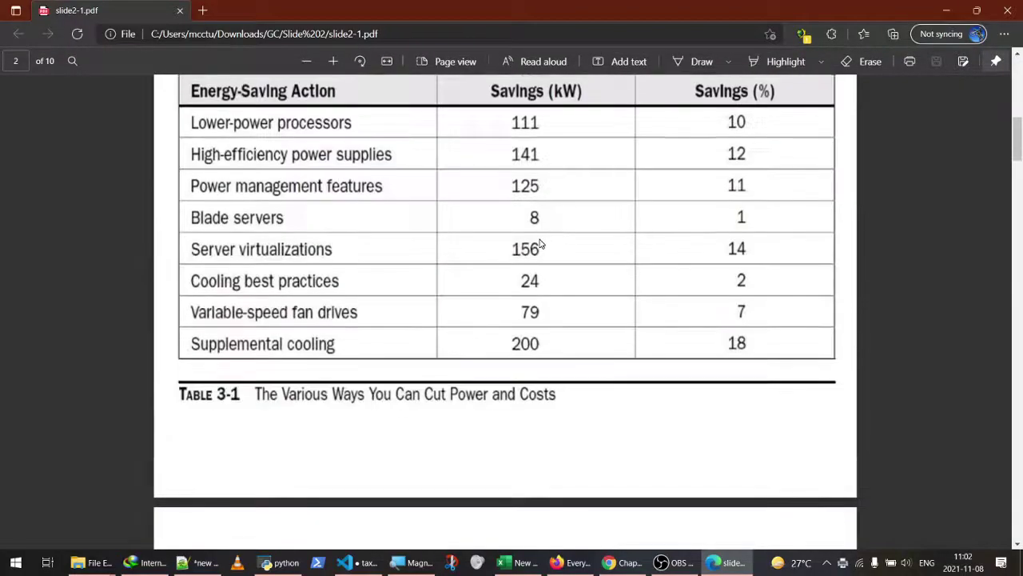
scroll(542, 244, "down", 12)
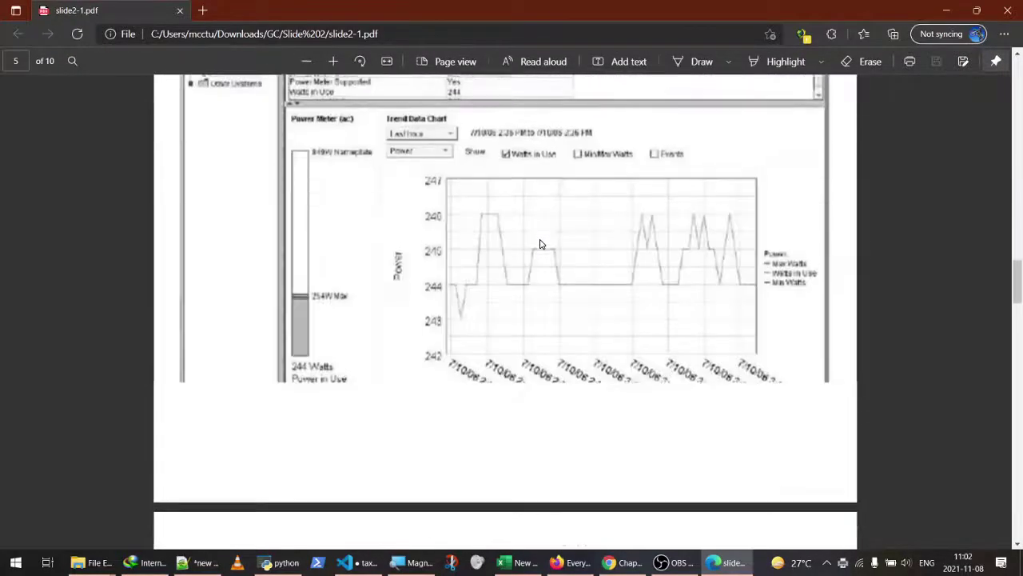
scroll(540, 244, "down", 8)
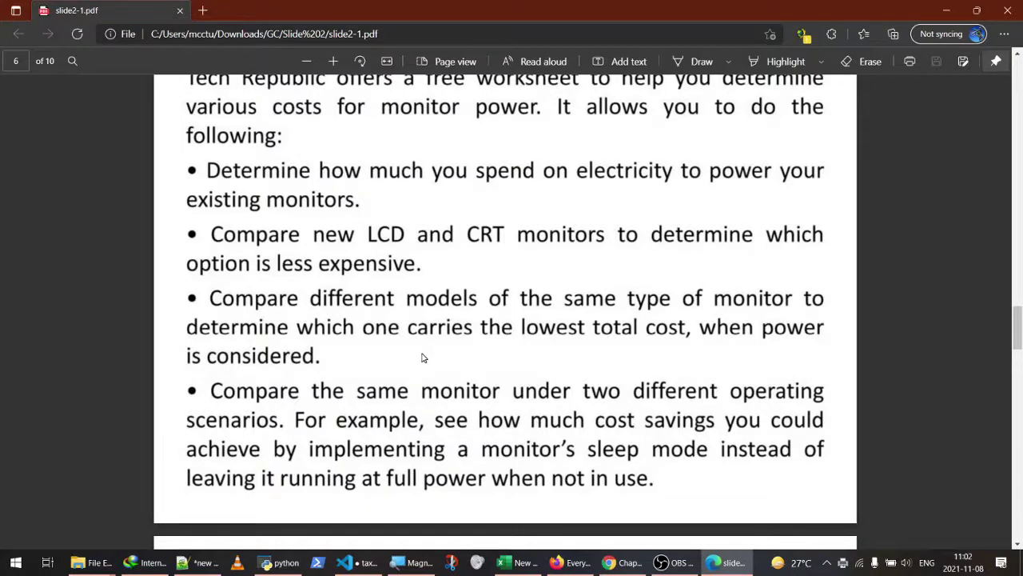
scroll(424, 357, "down", 6)
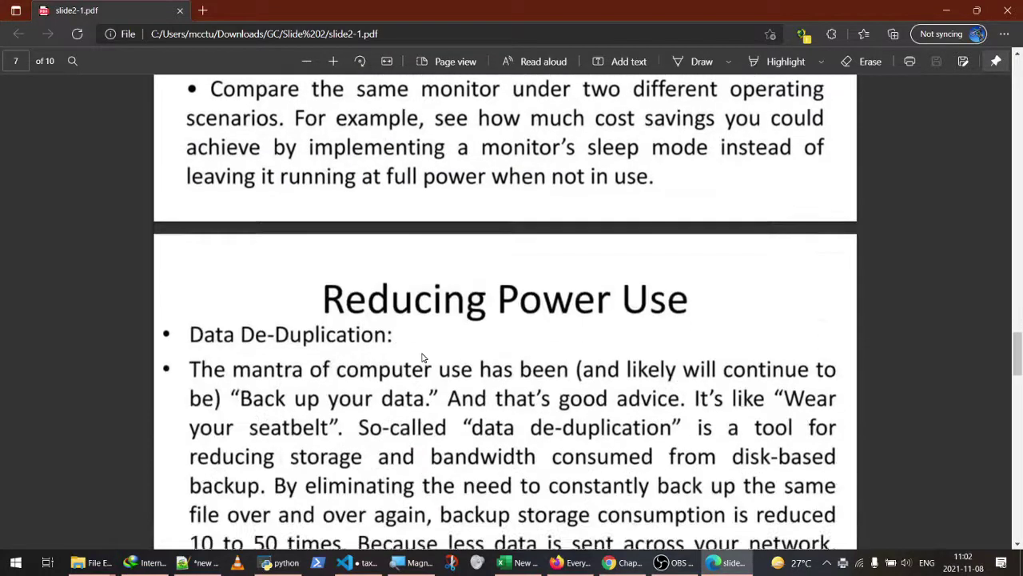
scroll(424, 357, "down", 5)
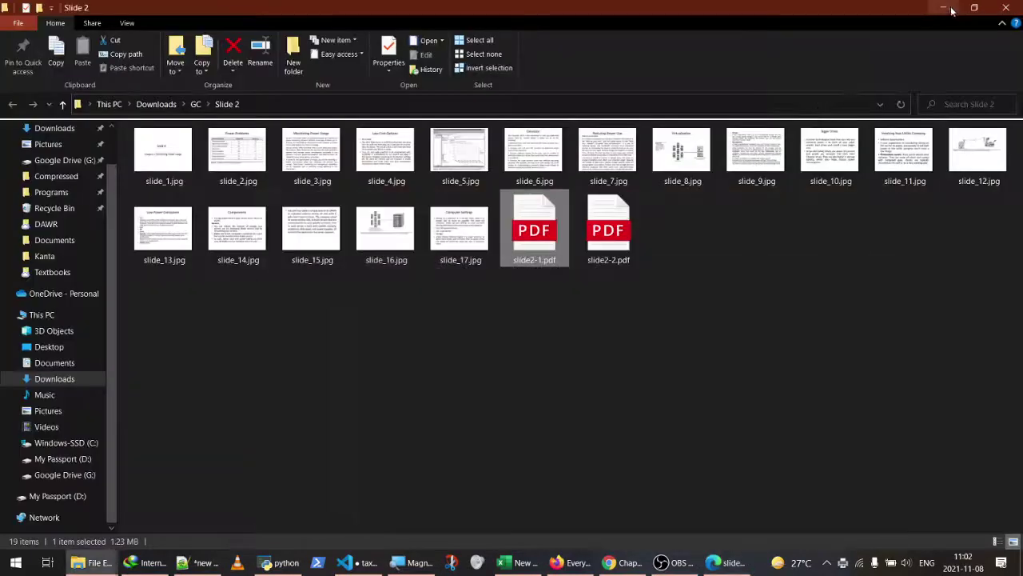
left_click(946, 10)
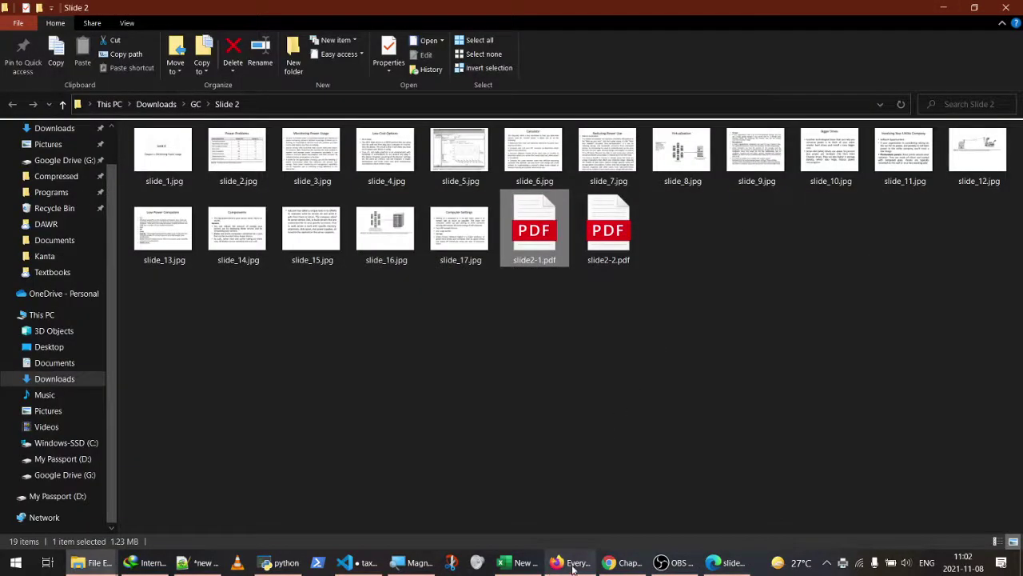
Switch to Firefox, open onlineocr.net in a new tab and log in with the saved account credentials.
mouse_move(579, 564)
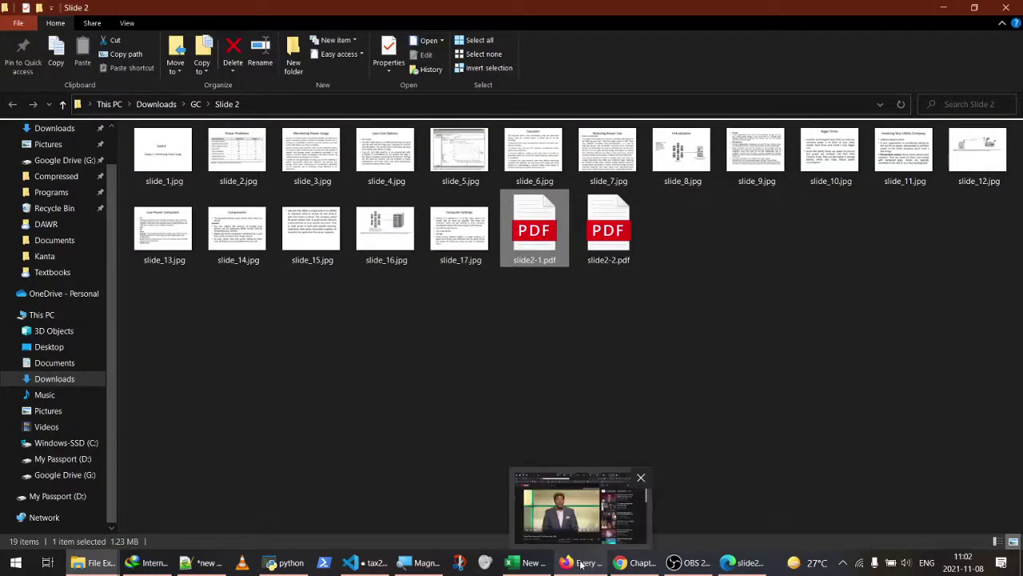
left_click(581, 564)
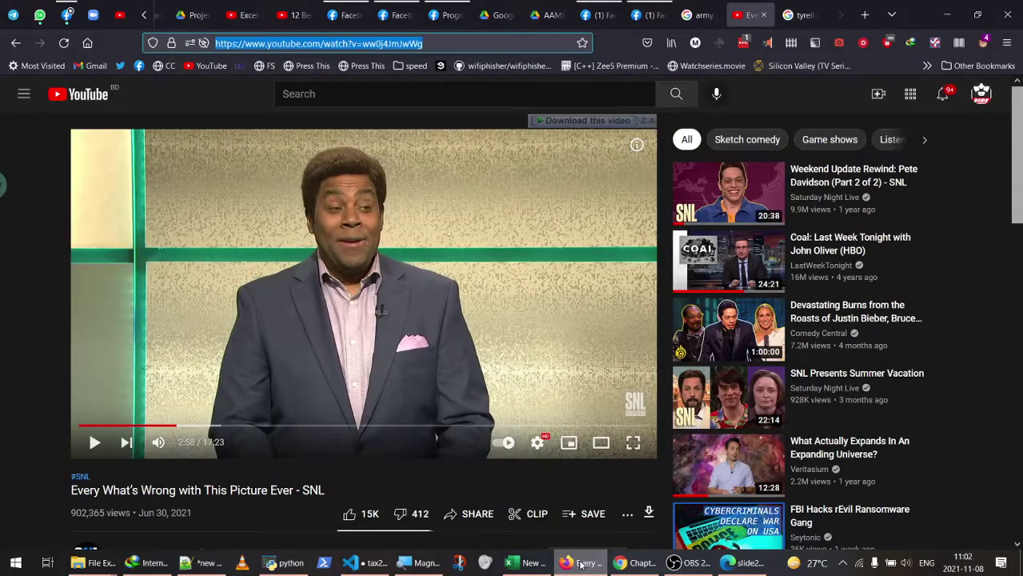
left_click(866, 15)
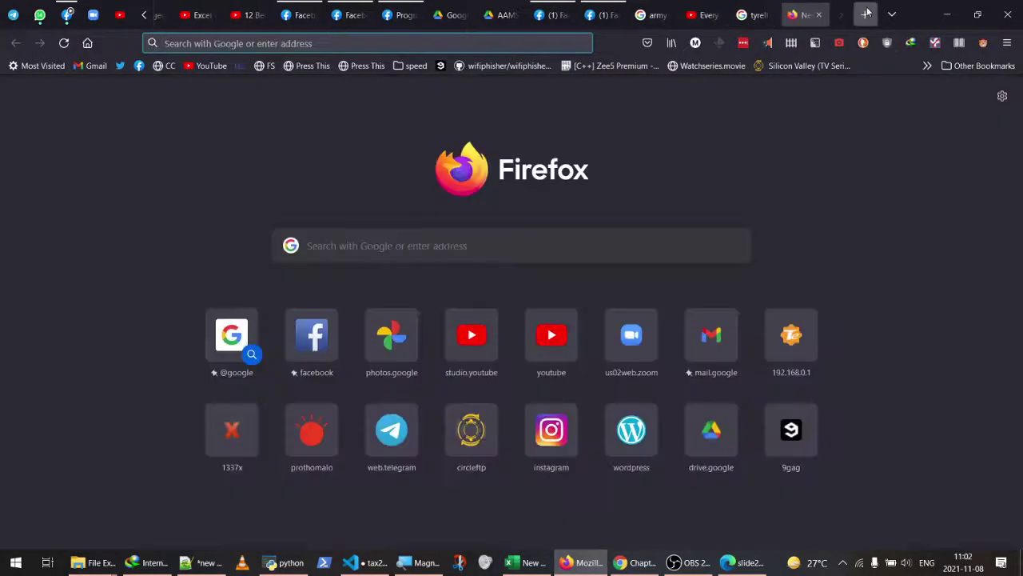
left_click(344, 43)
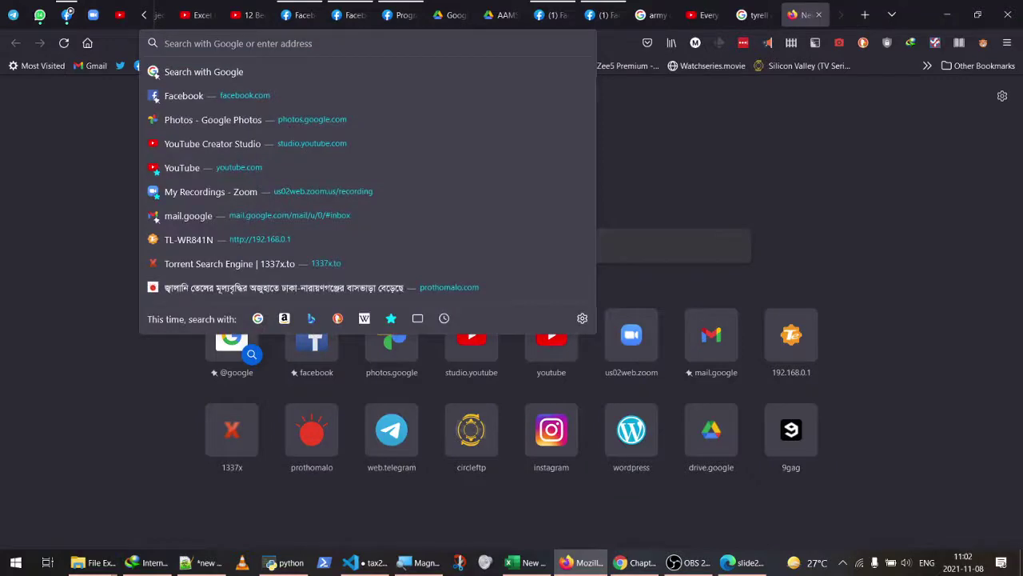
type("onlineocr")
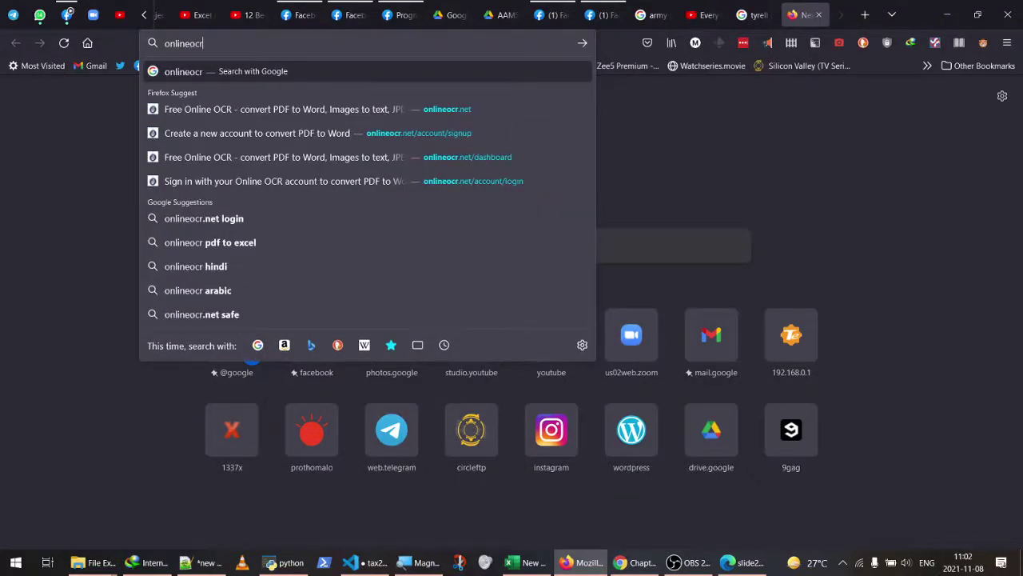
left_click(374, 110)
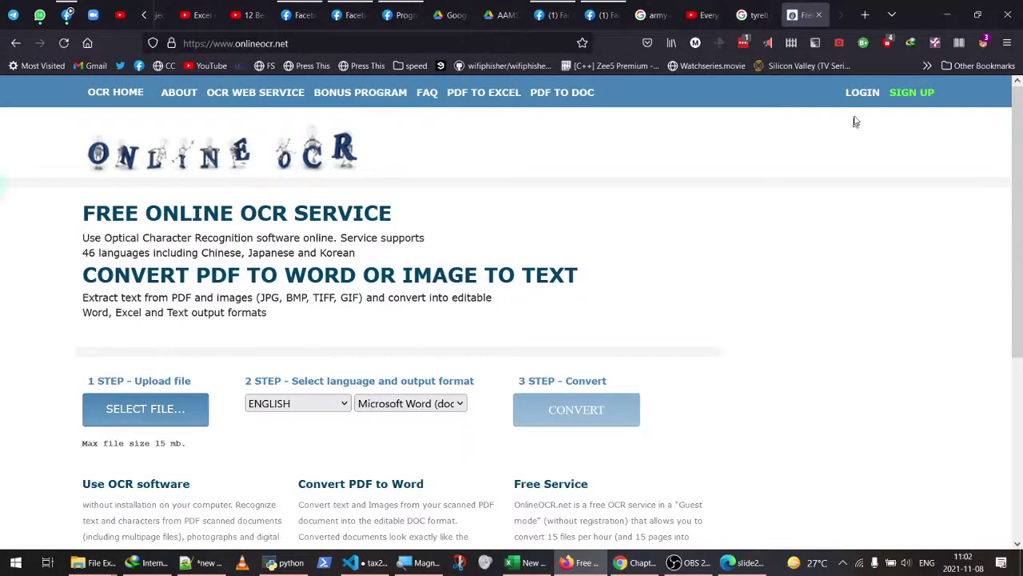
left_click(862, 93)
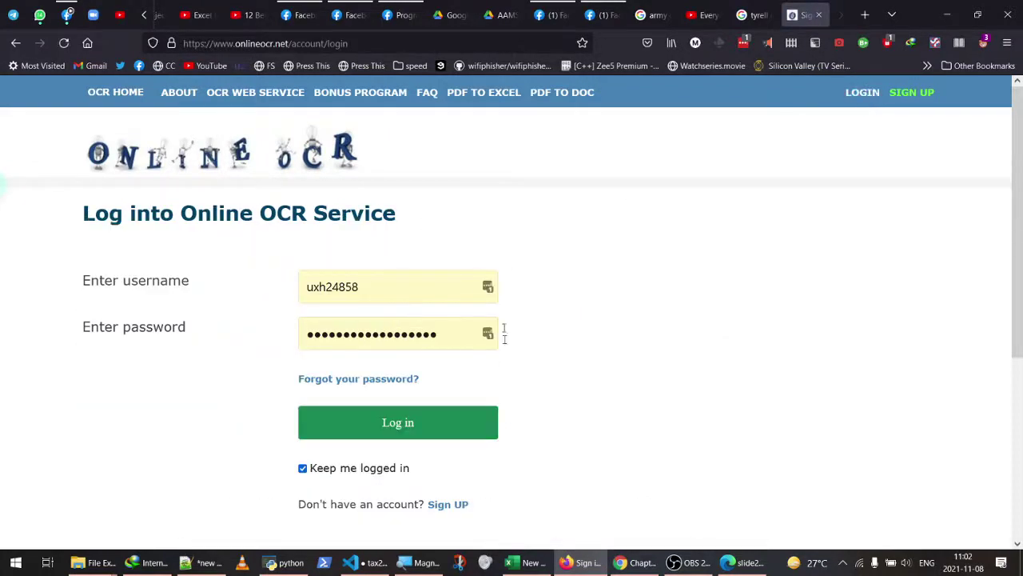
left_click(406, 423)
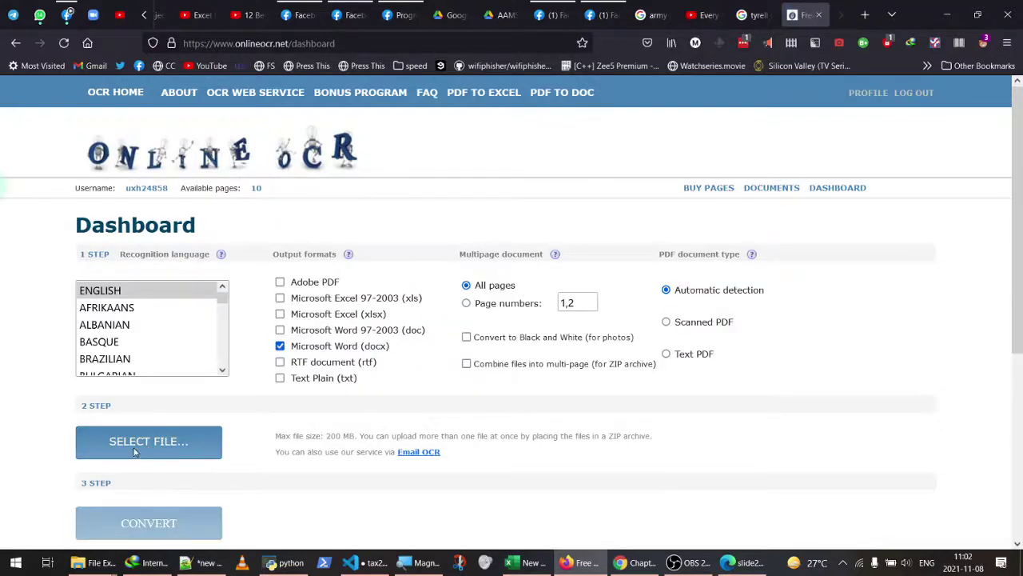
Upload slide2-1.pdf from the Slide 2 folder as the file for OCR conversion.
left_click(138, 442)
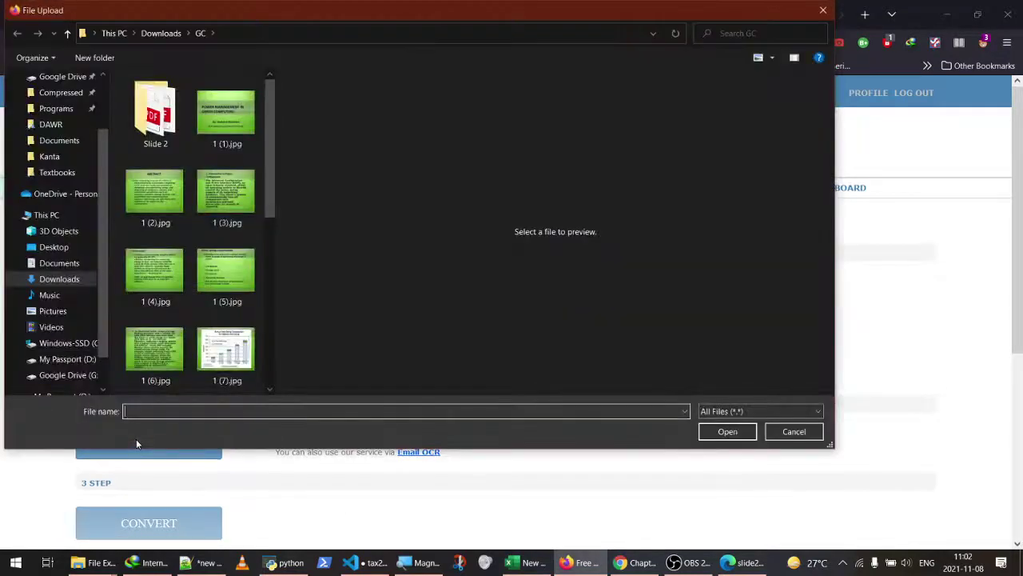
double_click(154, 112)
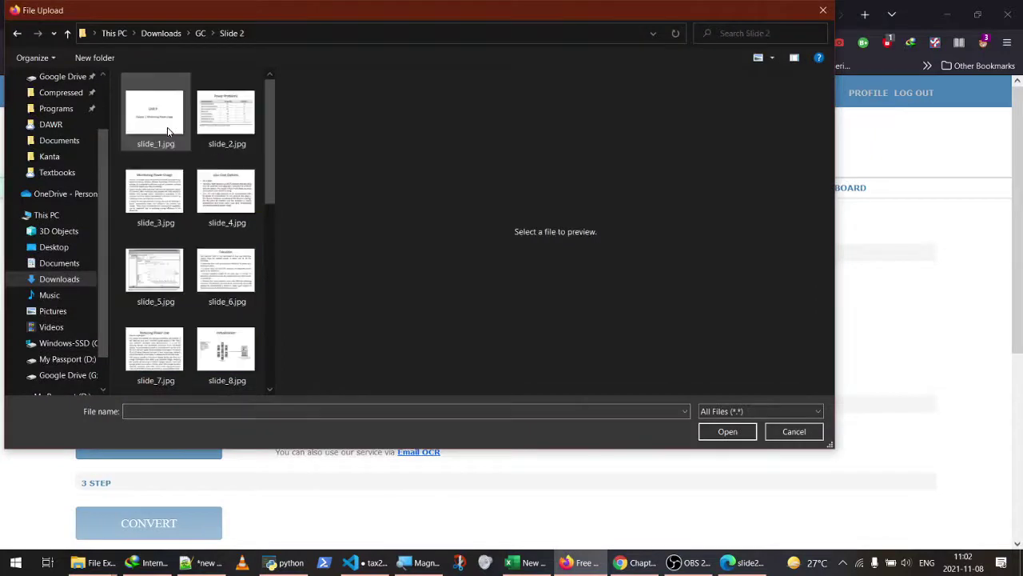
left_click_drag(270, 149, 269, 331)
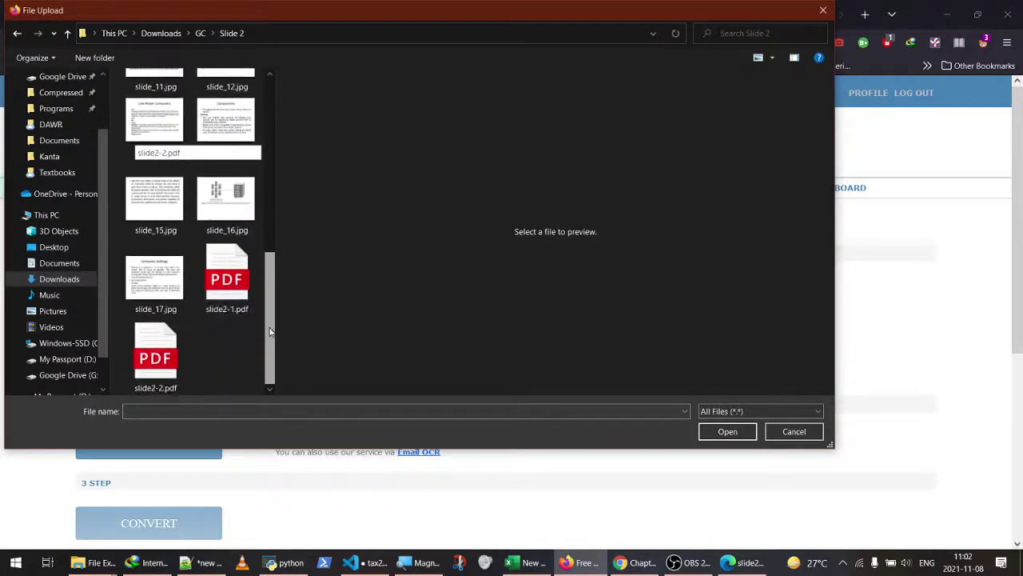
left_click(218, 276)
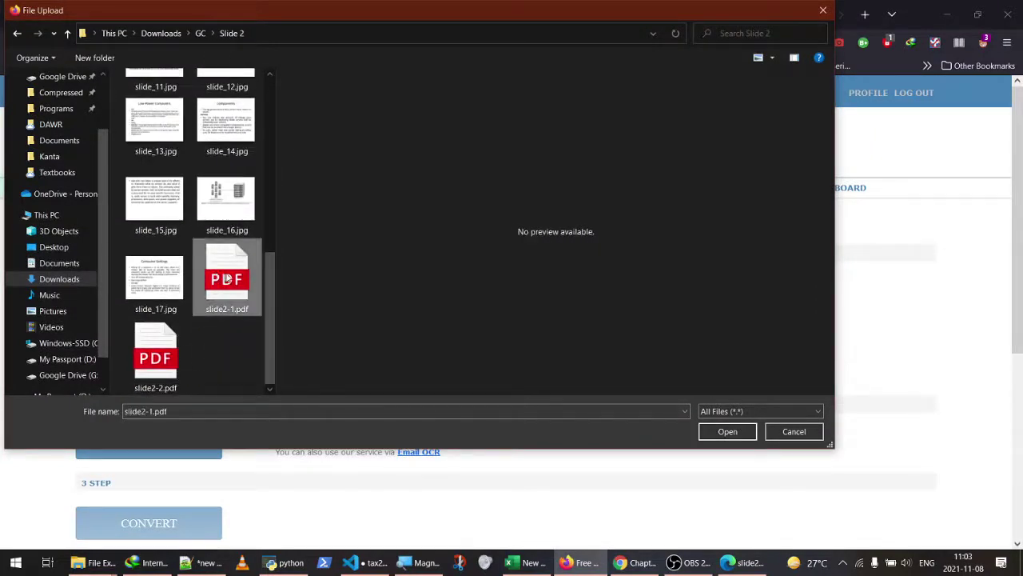
left_click(726, 435)
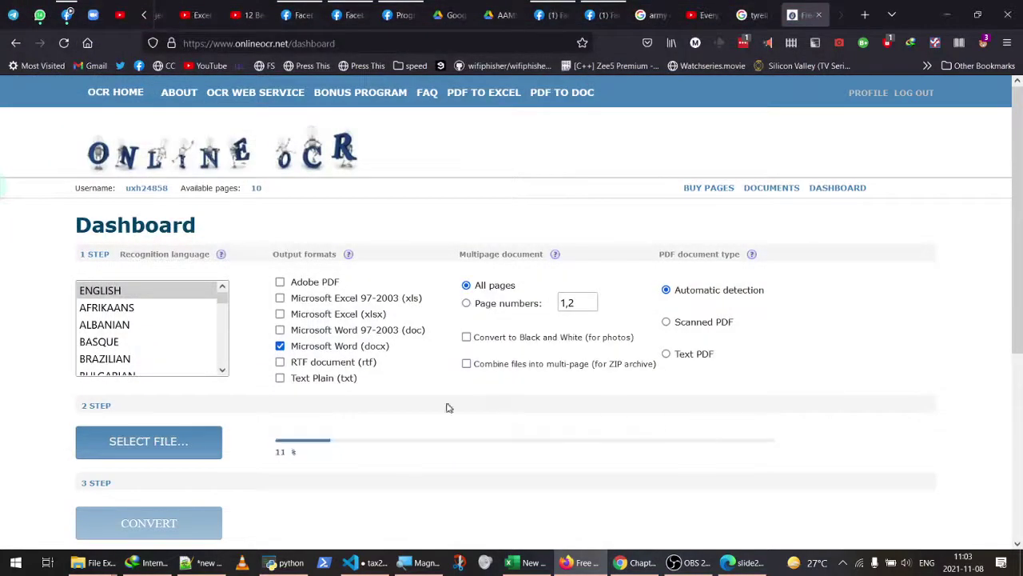
scroll(424, 412, "down", 2)
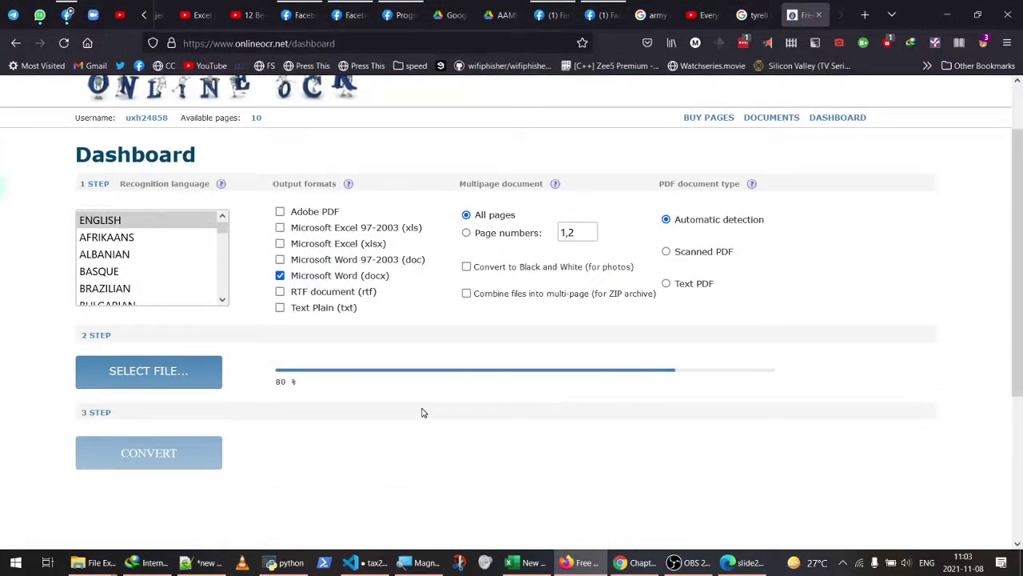
scroll(424, 413, "down", 2)
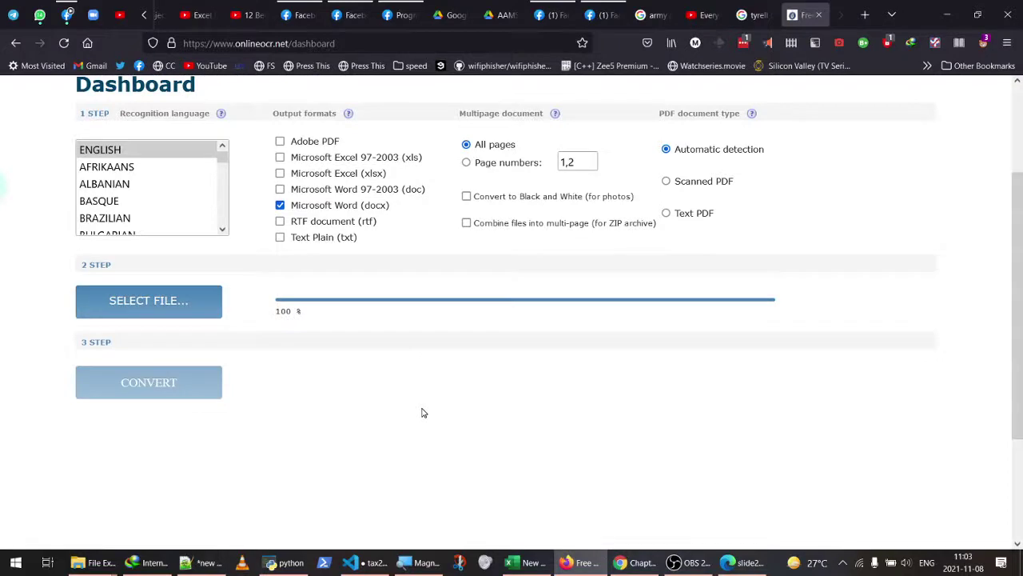
scroll(424, 413, "up", 4)
scroll(423, 413, "down", 2)
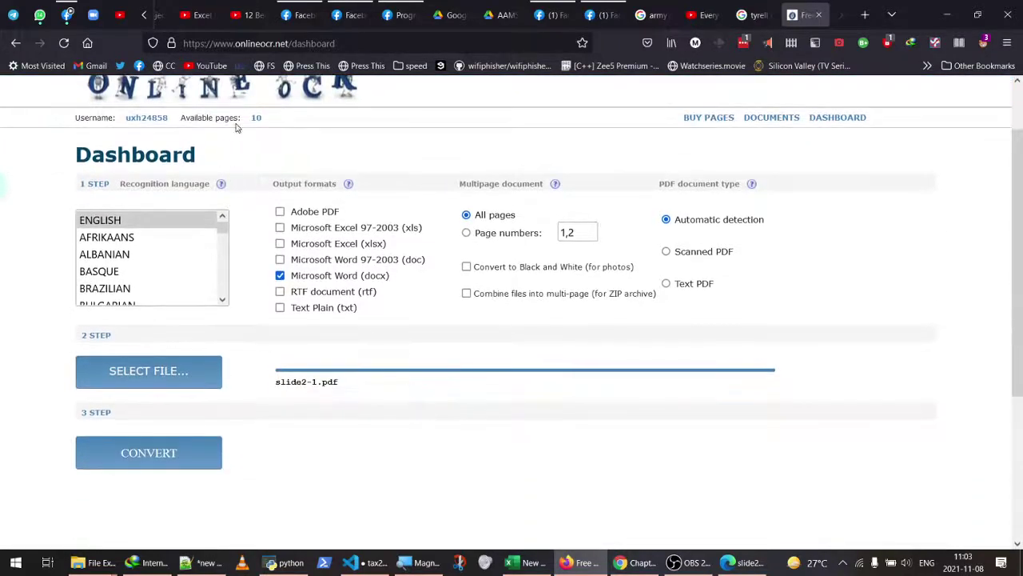